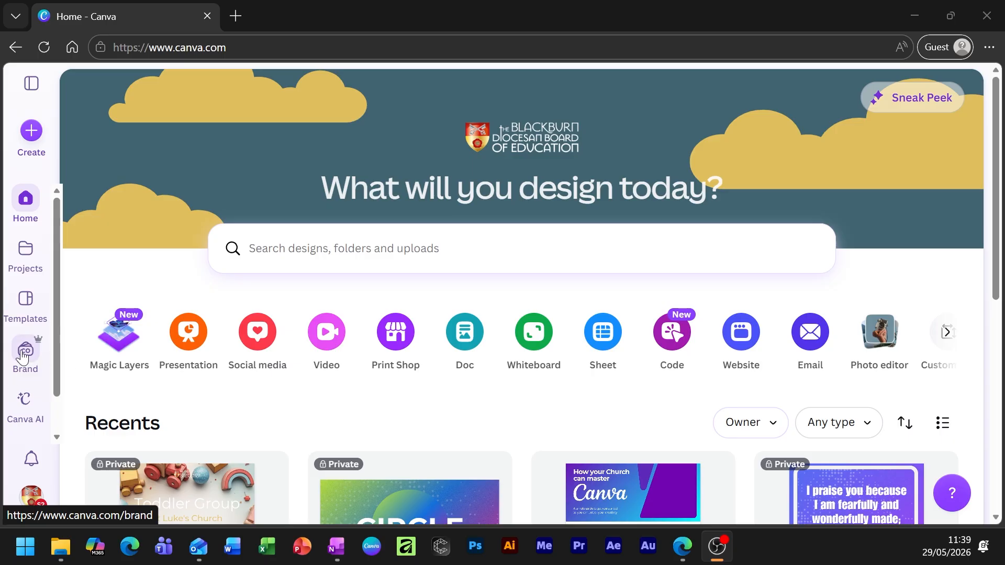
Step: Open the Board of Education brand kit and examine its logos and all of its colour palettes
click(22, 354)
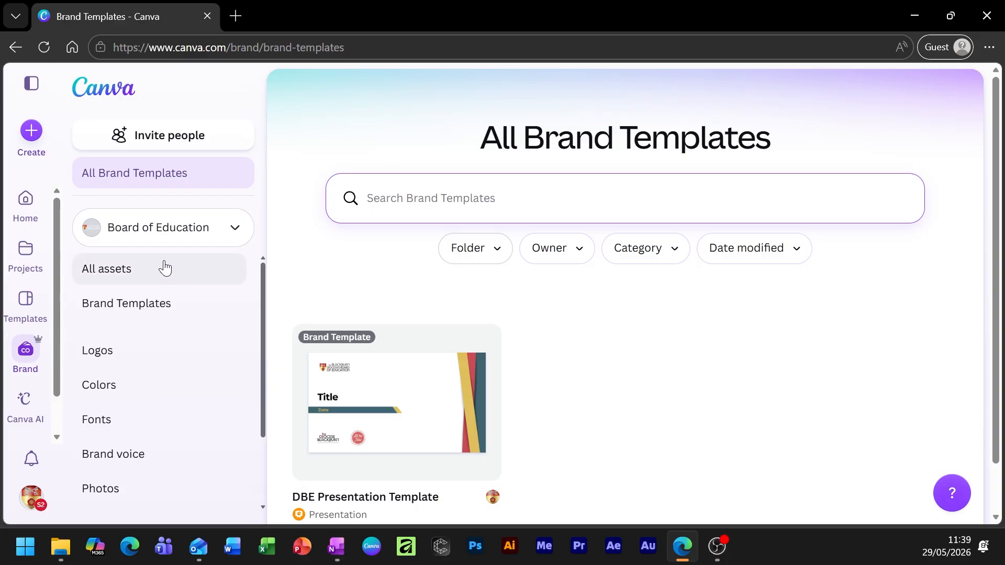
click(119, 357)
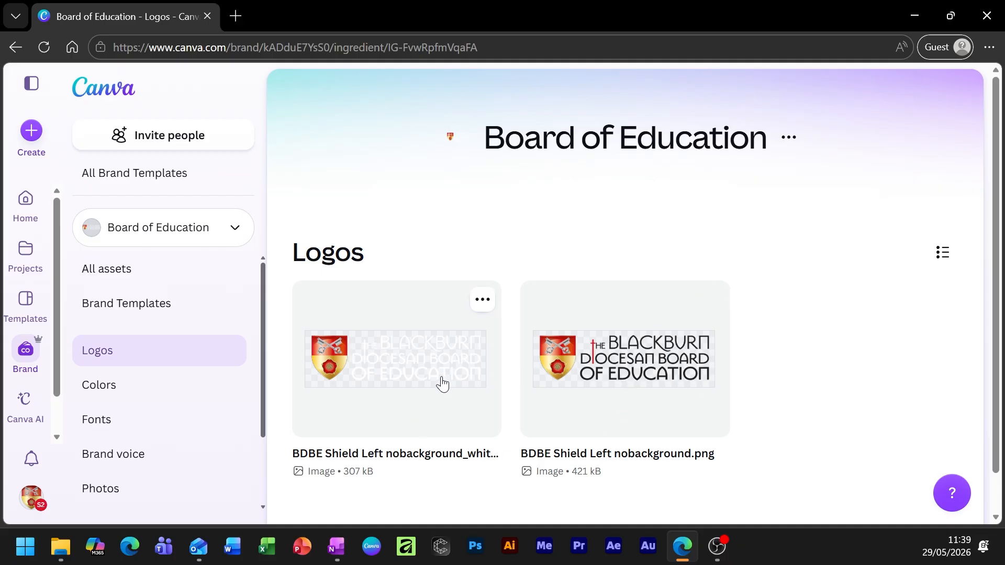
click(125, 386)
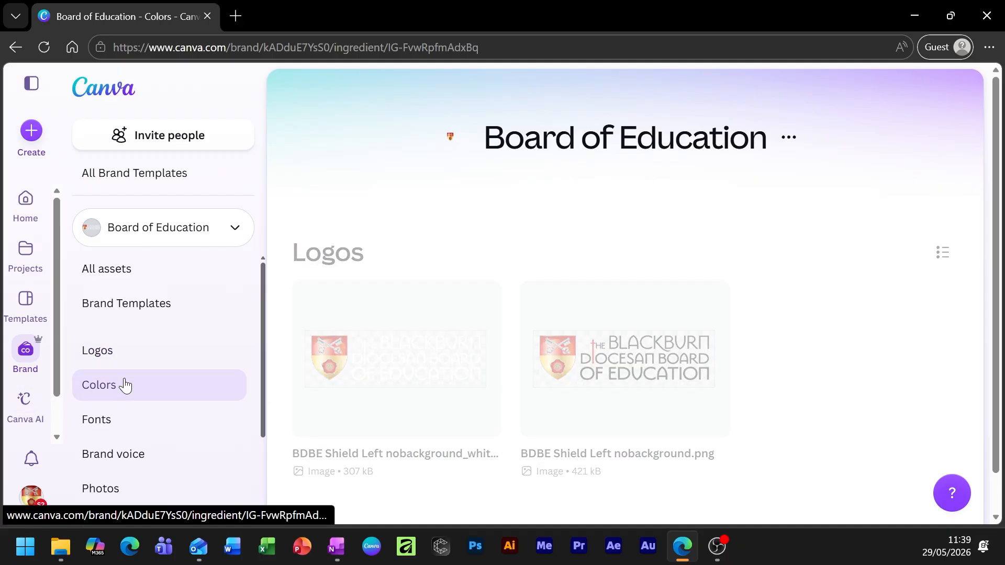
scroll(413, 285, down, 2)
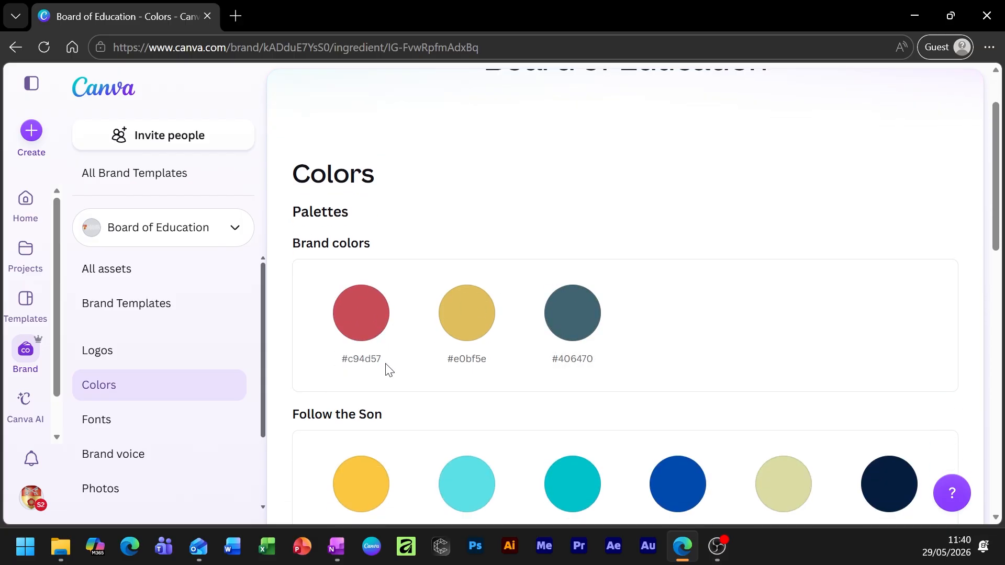
scroll(402, 356, down, 3)
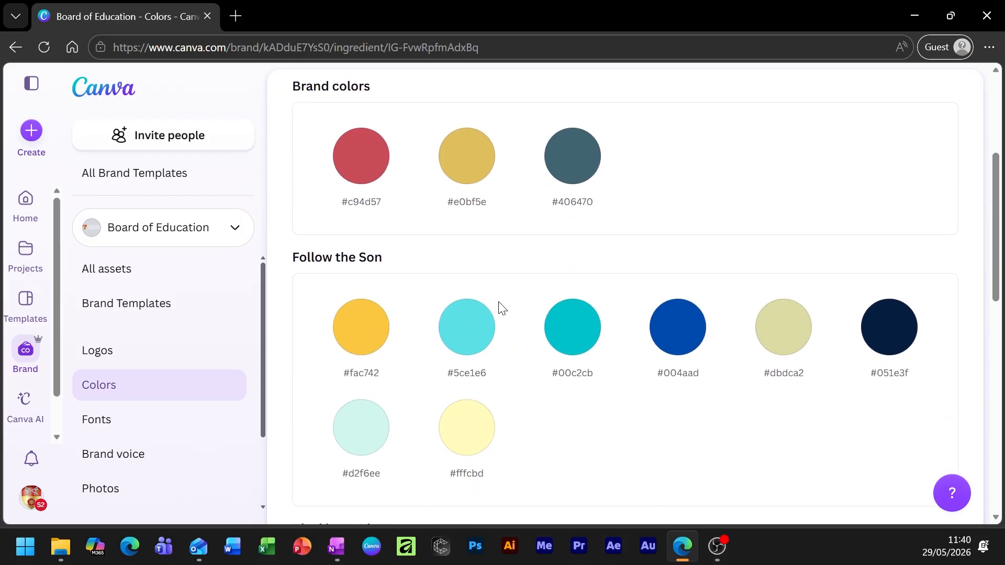
scroll(413, 328, down, 5)
scroll(413, 328, down, 6)
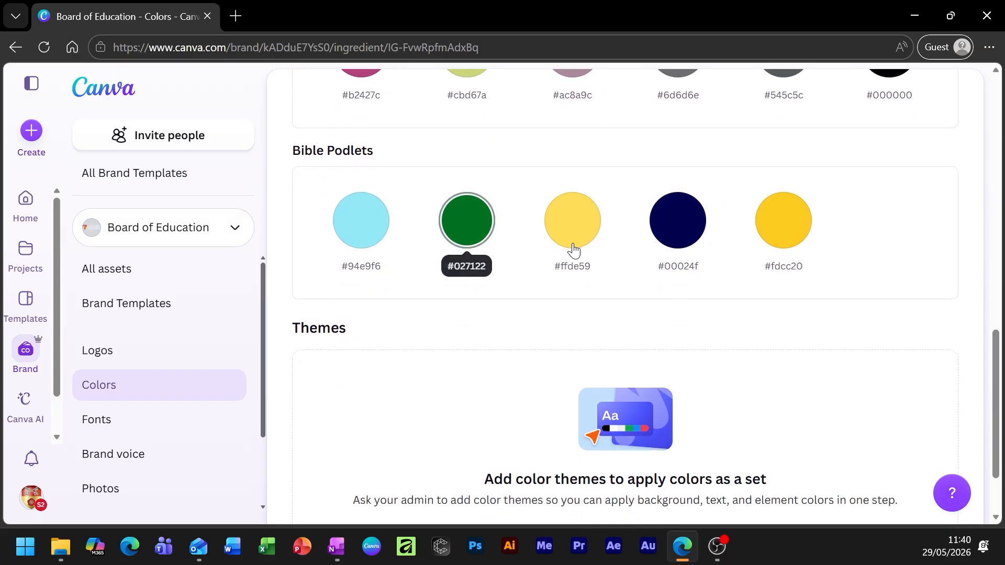
scroll(611, 236, down, 2)
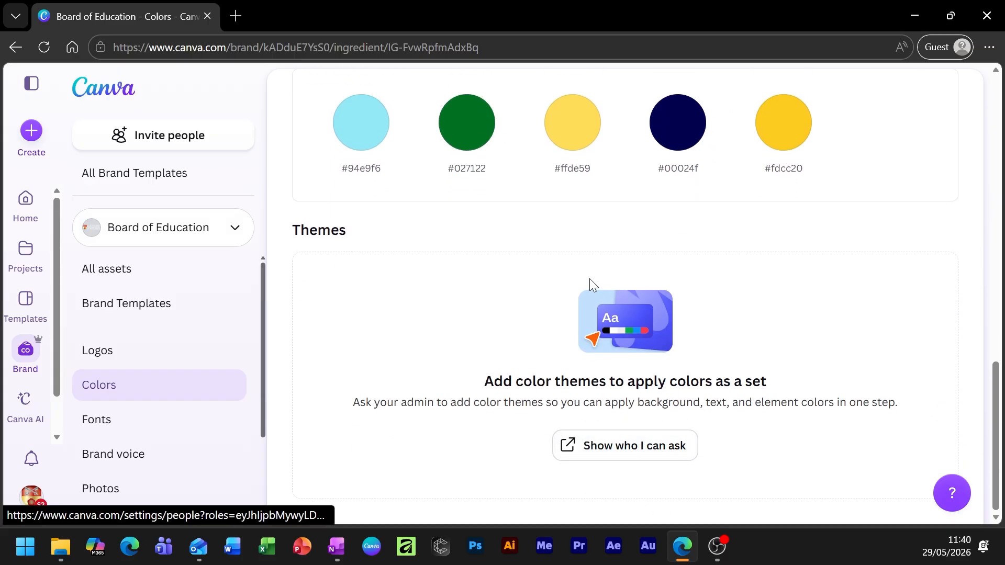
scroll(529, 415, up, 17)
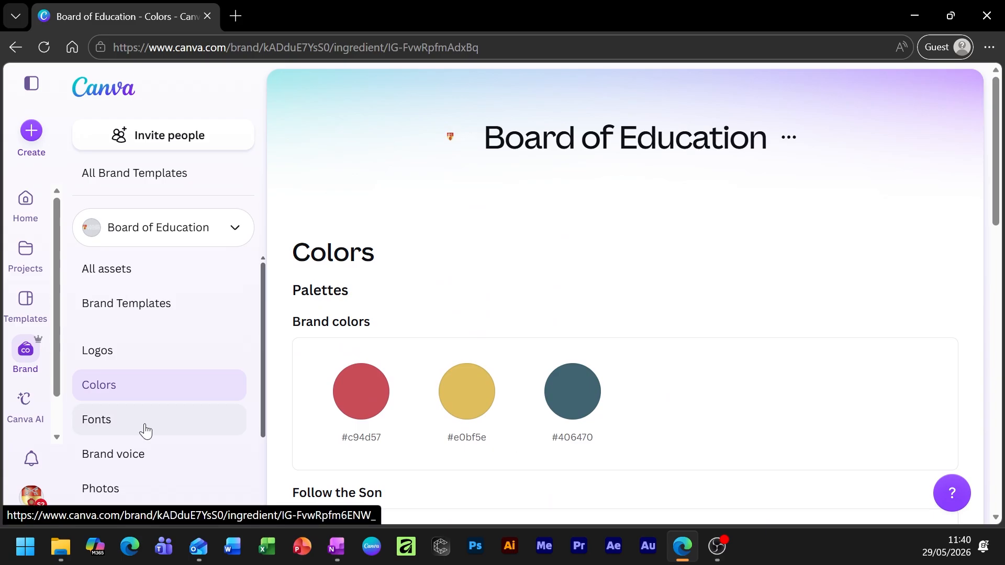
Step: Review the text styles defined in the Board of Education brand kit's fonts, from Title to Caption
click(146, 431)
scroll(541, 375, down, 4)
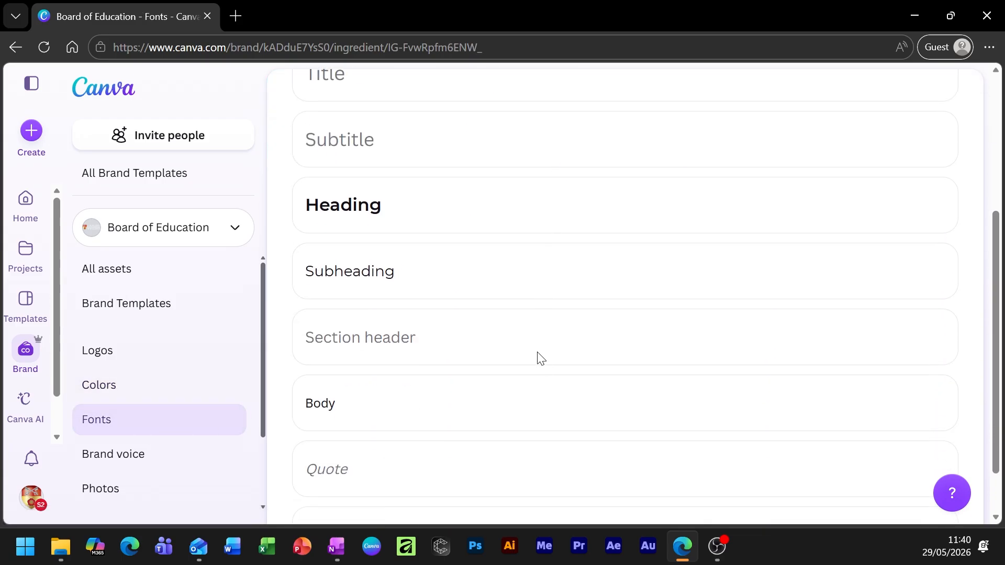
scroll(372, 204, up, 3)
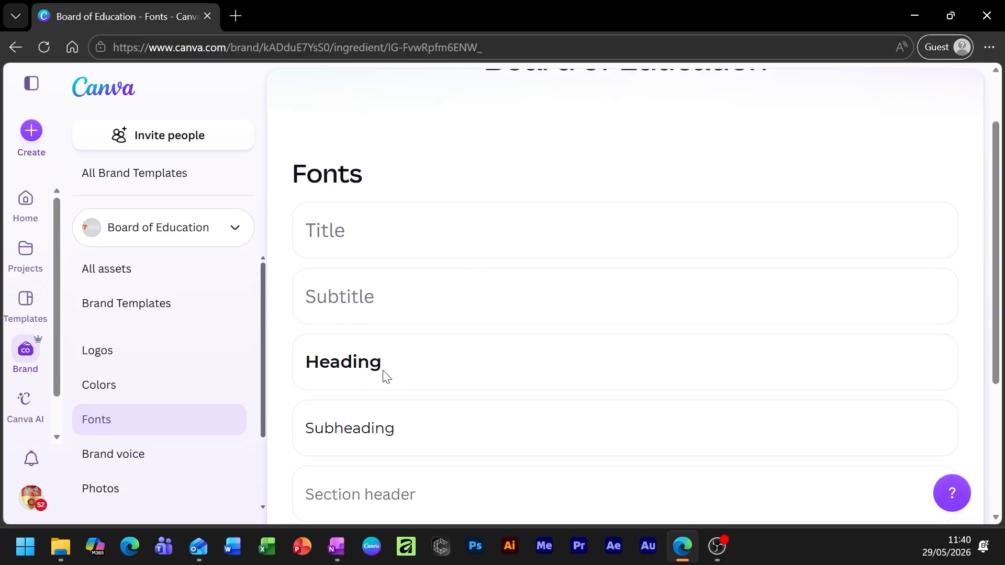
scroll(397, 379, down, 4)
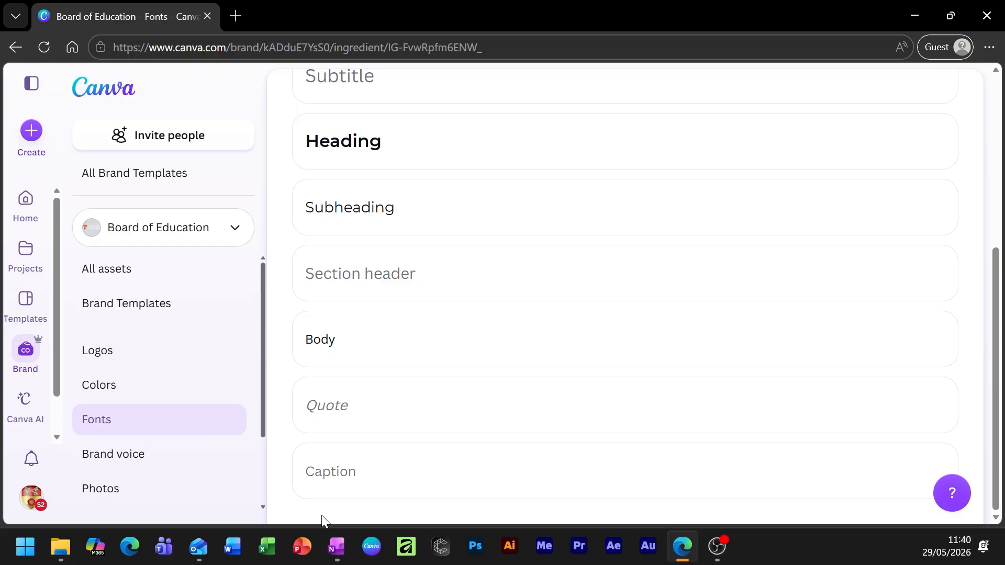
scroll(519, 378, up, 5)
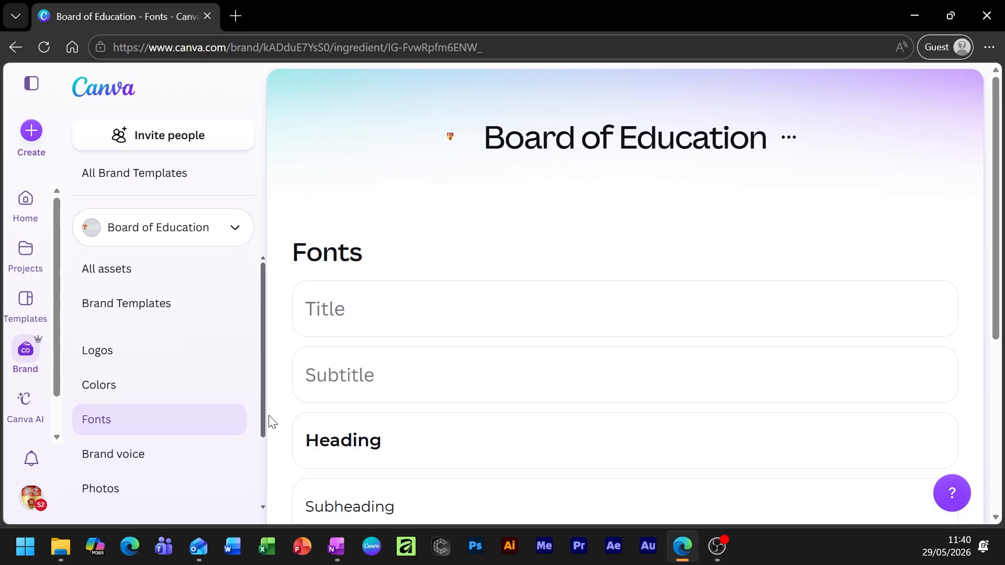
Step: Switch to the Abide brand kit and review its font styles from Title to Caption
click(163, 230)
click(176, 388)
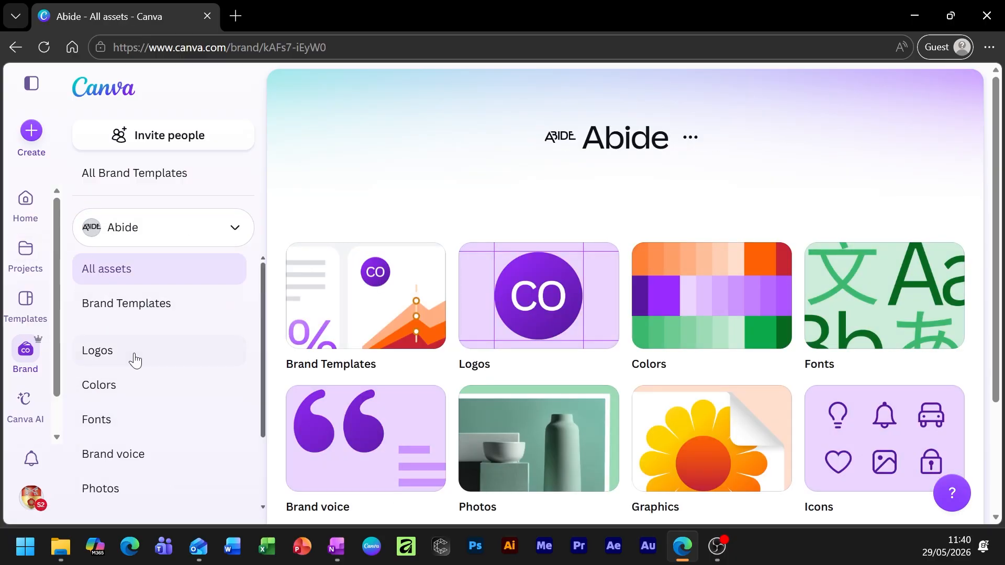
click(128, 429)
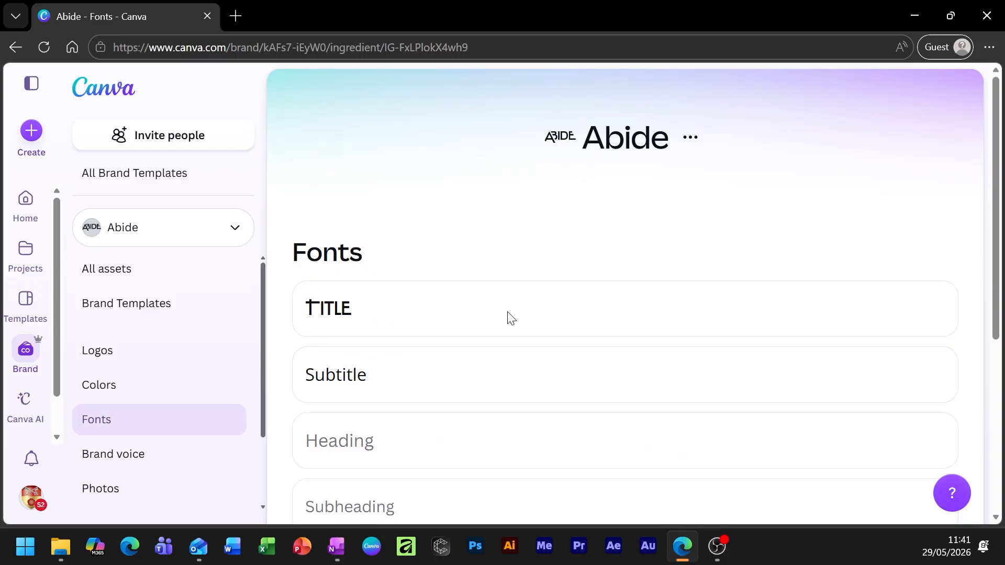
scroll(431, 340, down, 5)
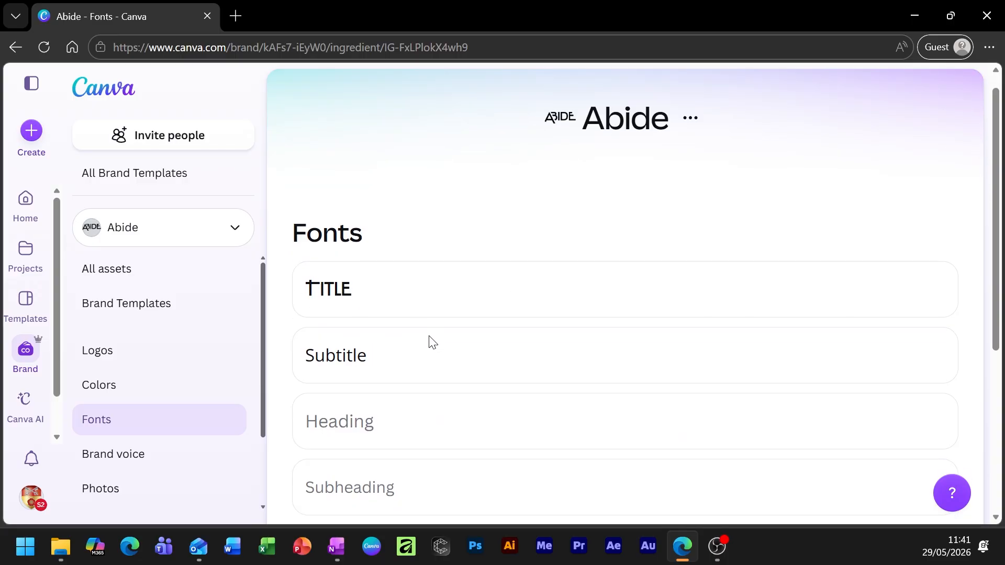
scroll(455, 372, up, 5)
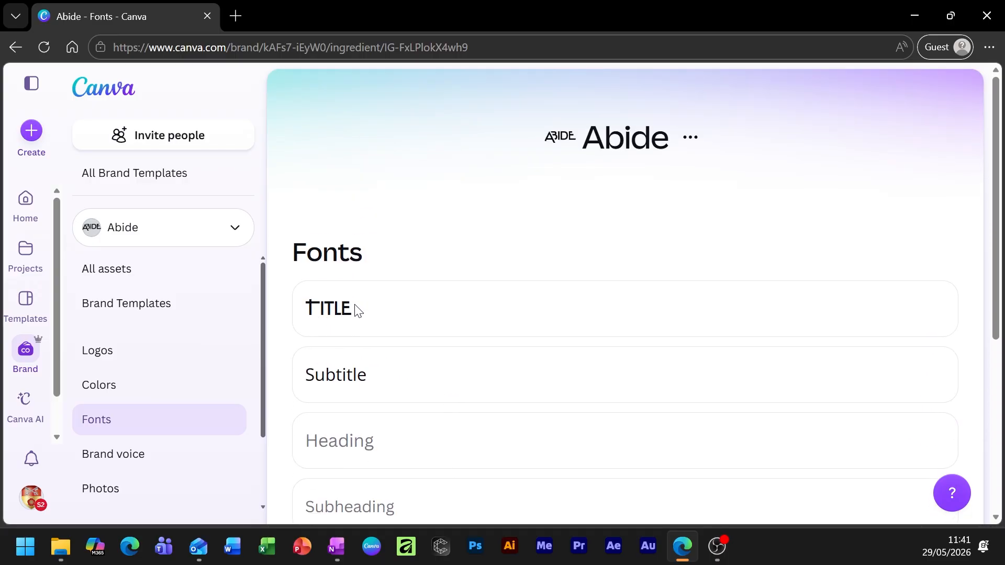
scroll(394, 352, down, 4)
scroll(406, 399, down, 1)
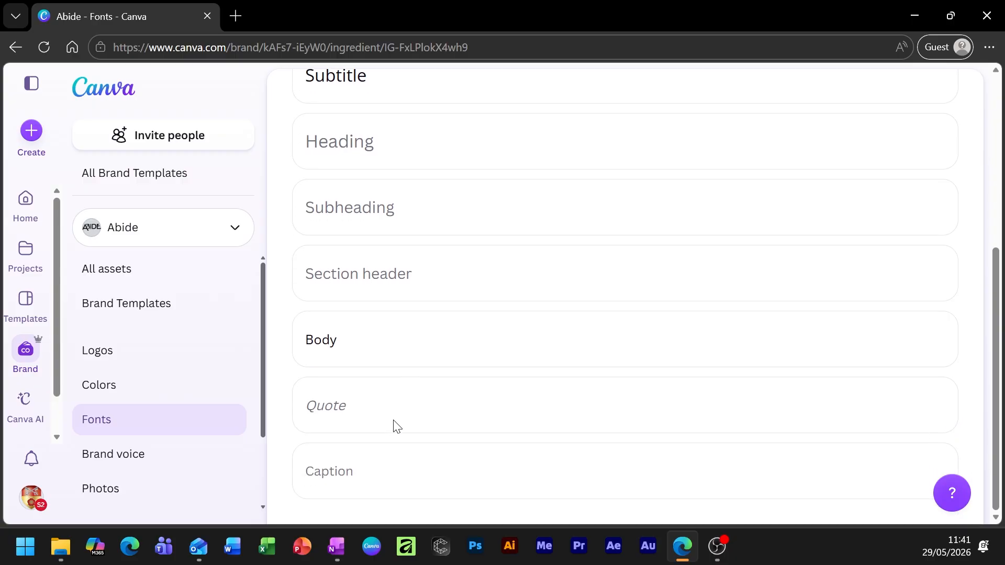
scroll(390, 450, up, 5)
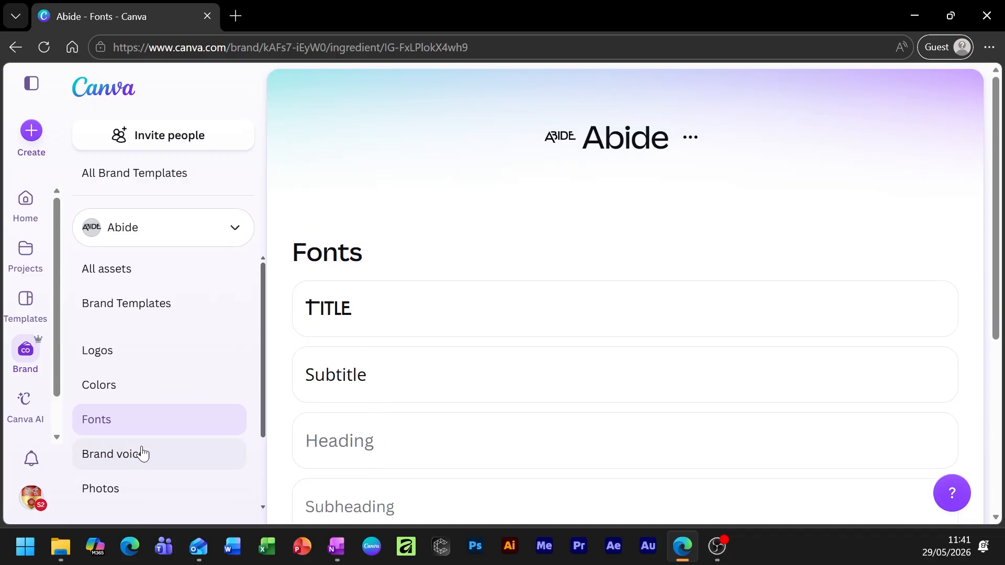
Step: Return to the Board of Education brand kit and read through its brand voice description
click(118, 236)
click(150, 386)
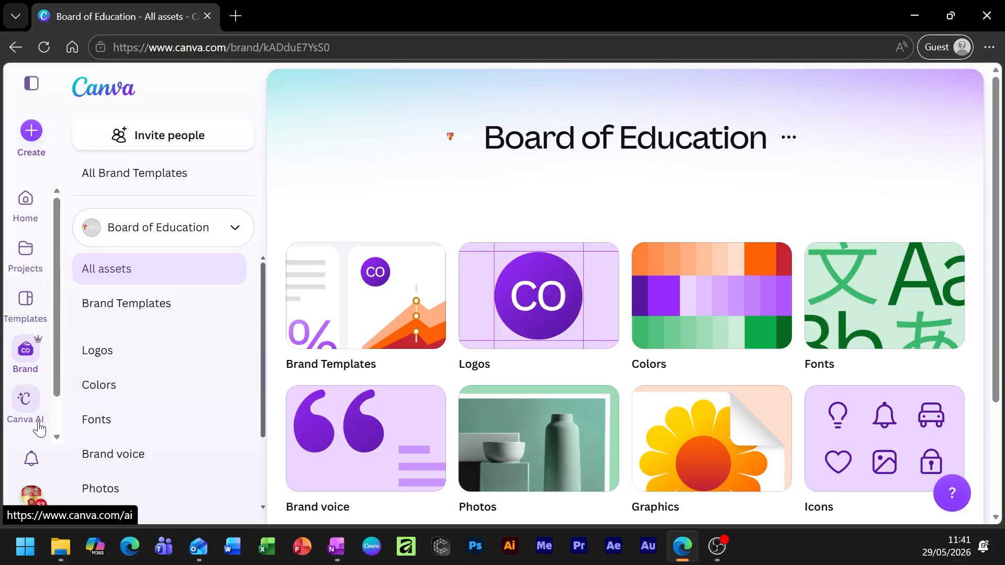
scroll(150, 374, down, 2)
click(131, 380)
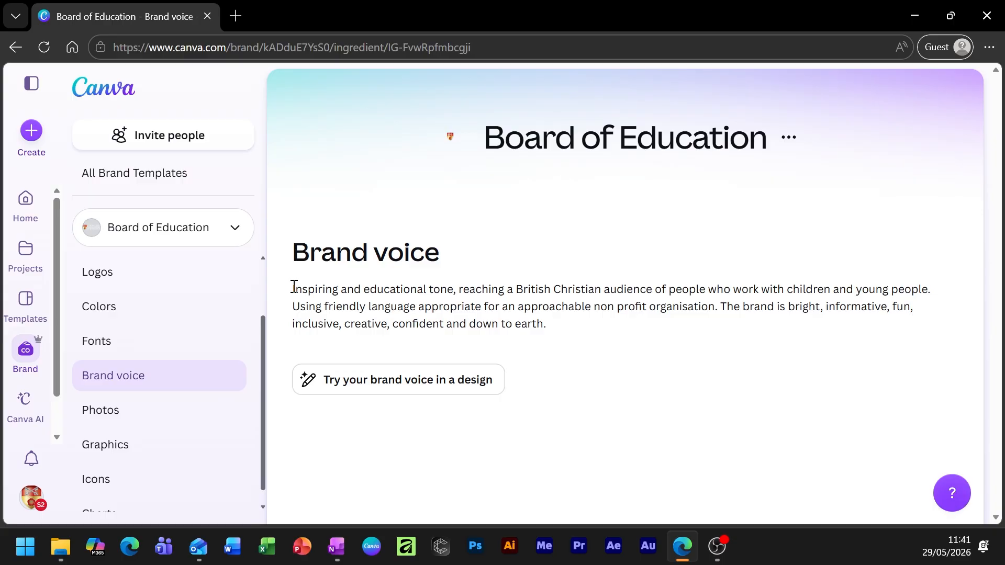
drag(294, 286, 572, 330)
drag(795, 307, 556, 320)
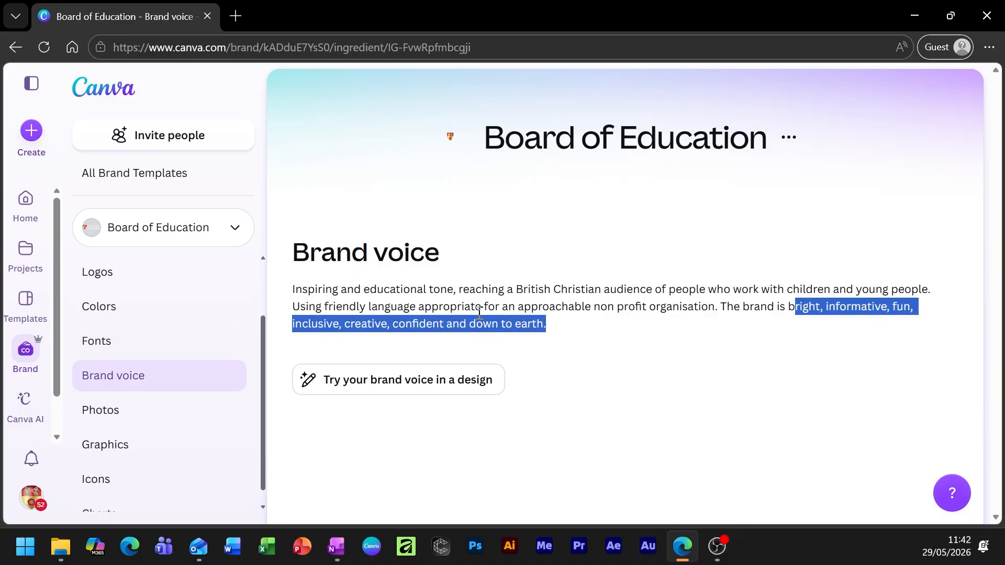
drag(480, 309, 475, 308)
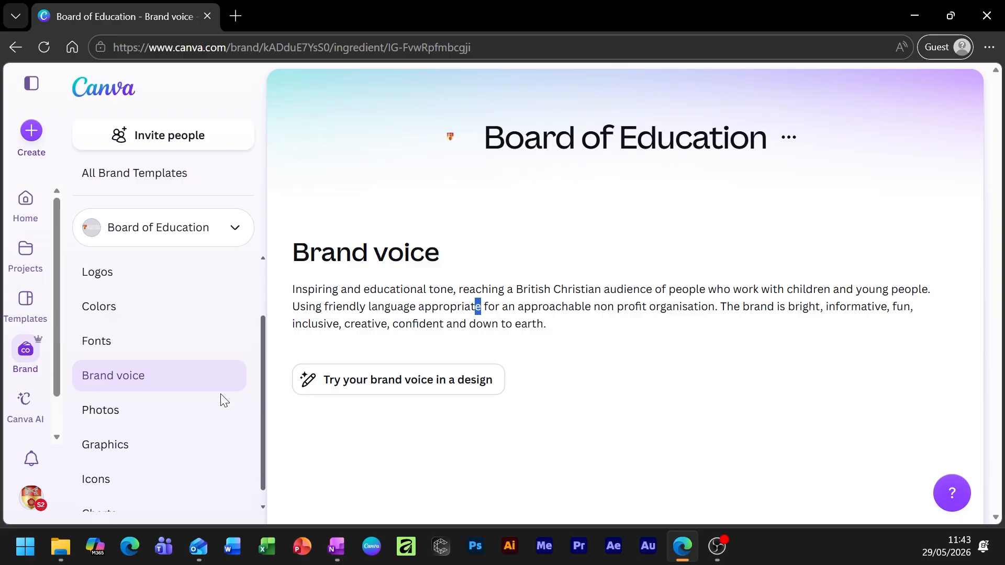
Step: Look through the Board of Education kit's photos, graphics, icons and chart colours, and compare them with its brand colours
click(146, 417)
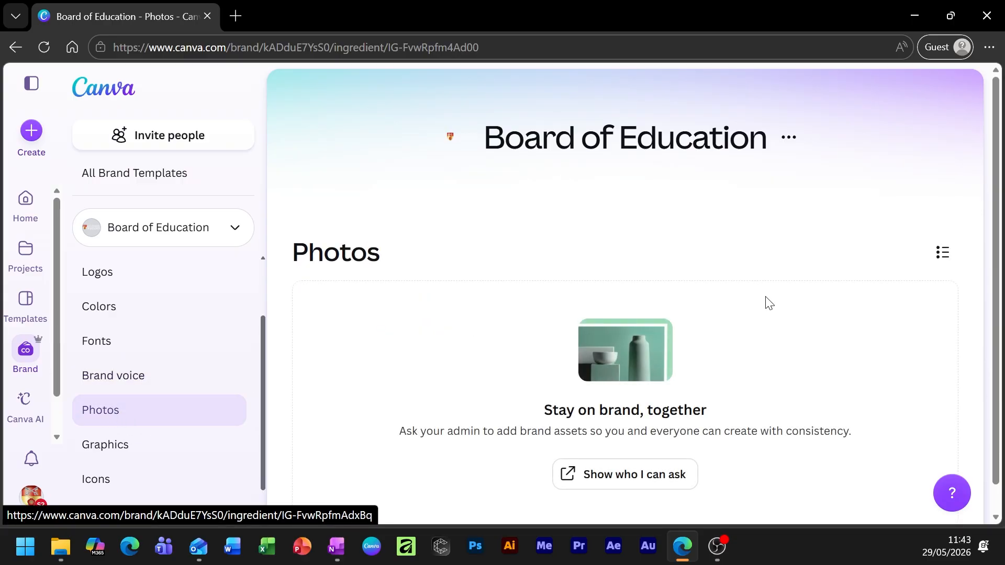
scroll(768, 303, down, 1)
scroll(194, 425, down, 1)
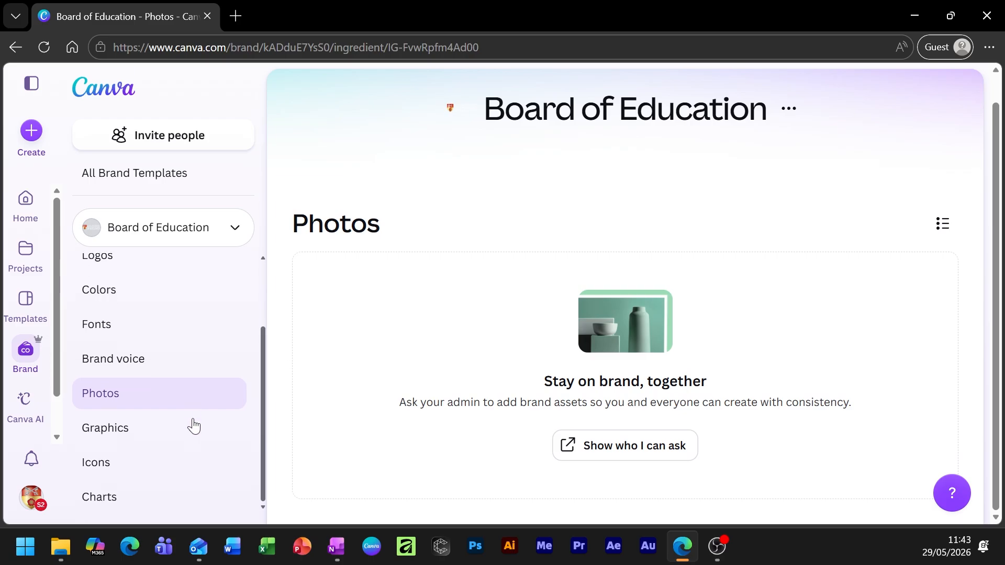
click(170, 434)
click(176, 463)
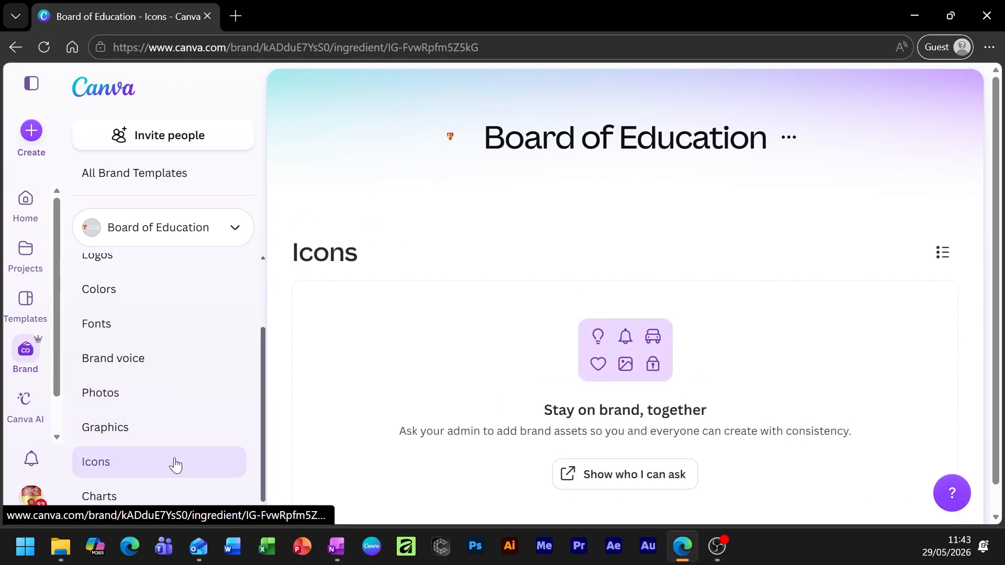
click(120, 497)
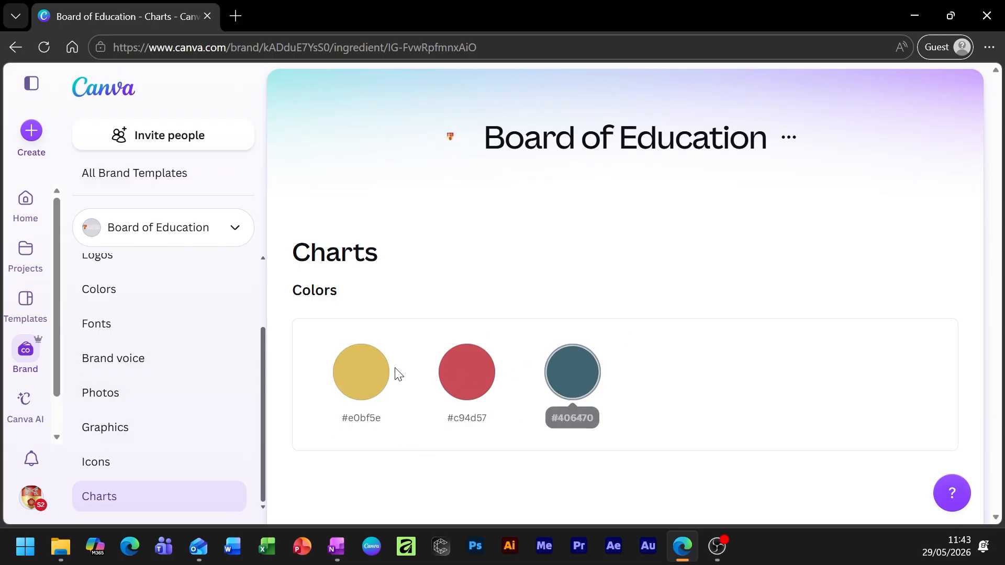
scroll(197, 336, up, 2)
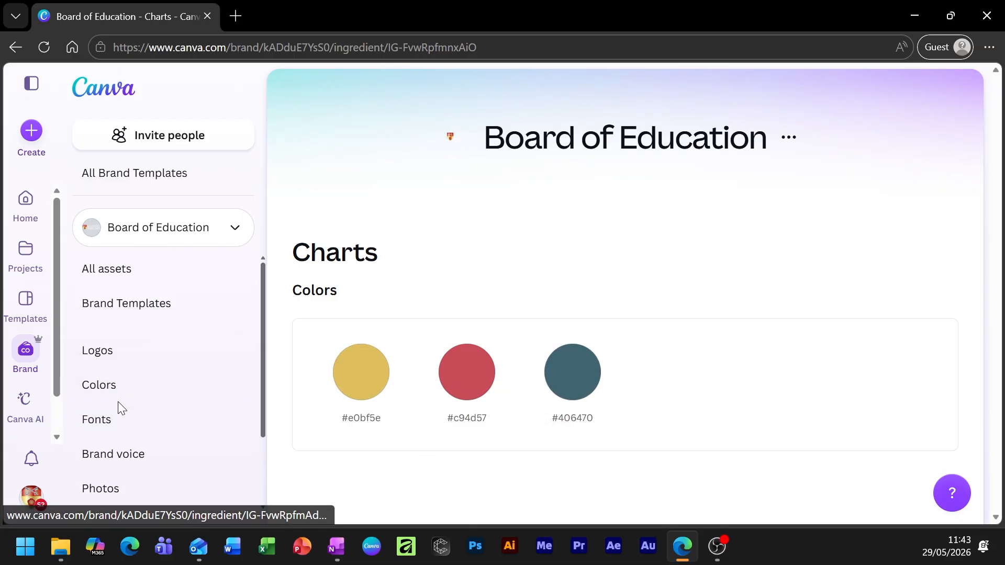
click(128, 388)
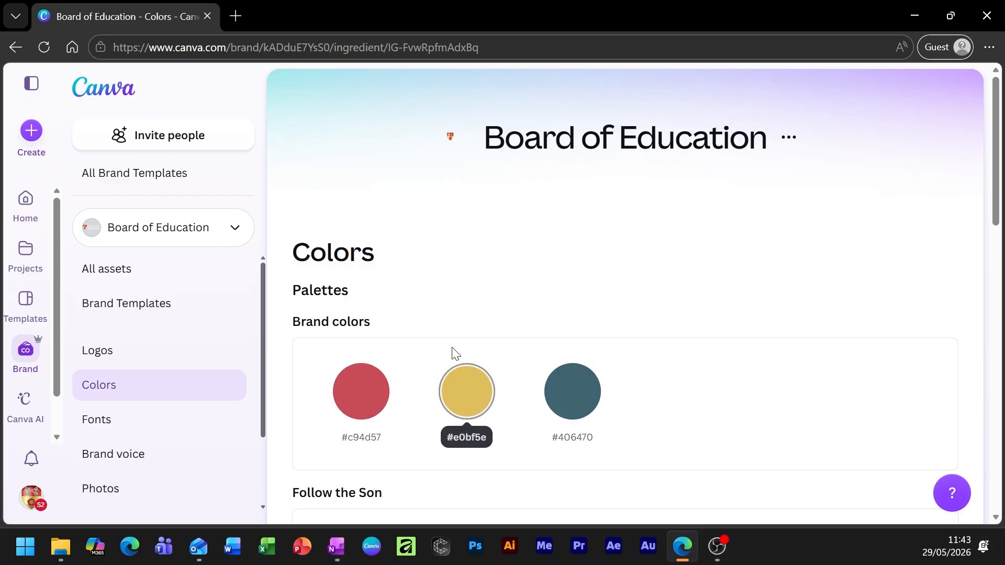
Step: Preview the pages of the DBE Presentation Template in the Board of Education brand templates and create a design from it
click(149, 310)
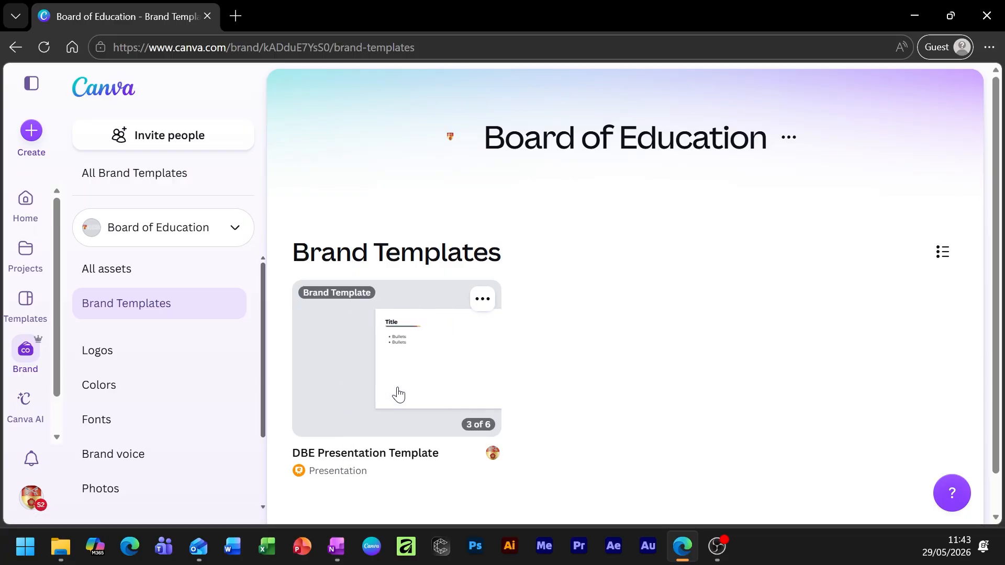
click(454, 366)
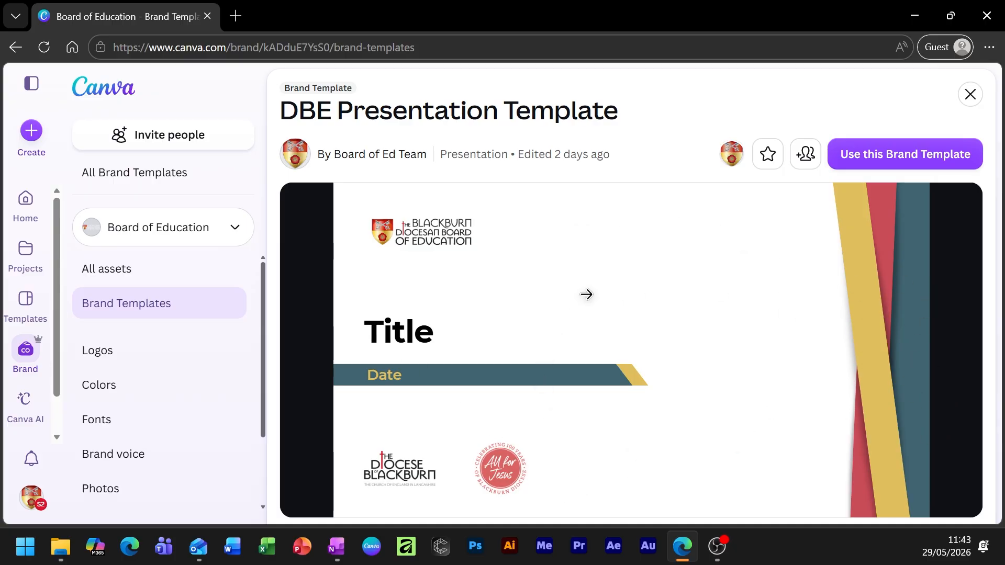
click(914, 346)
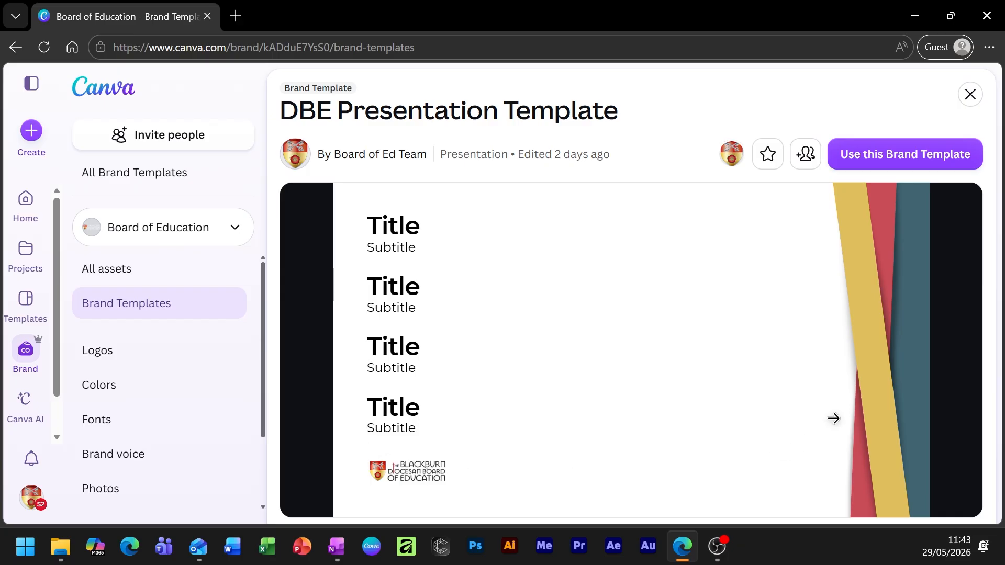
click(768, 450)
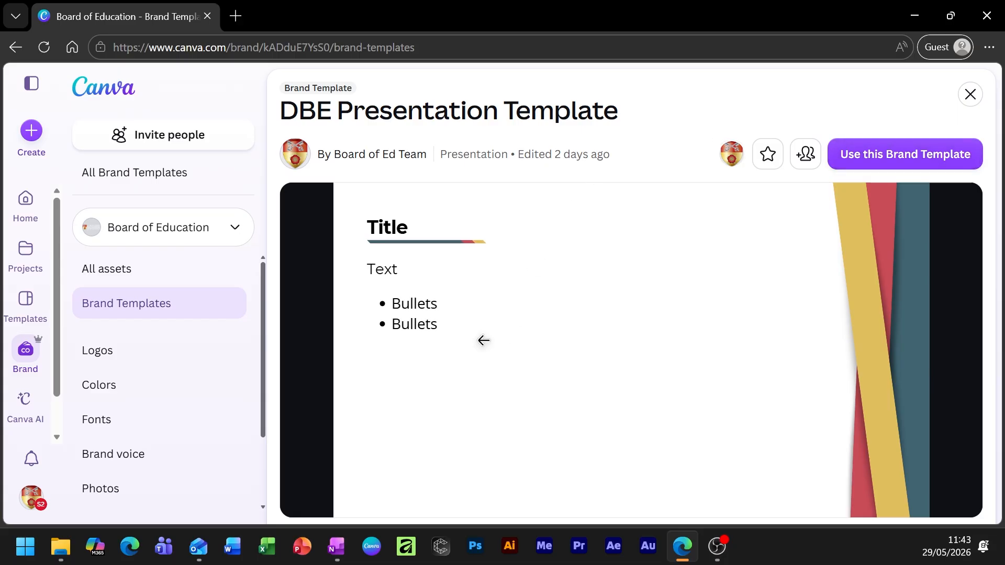
click(872, 153)
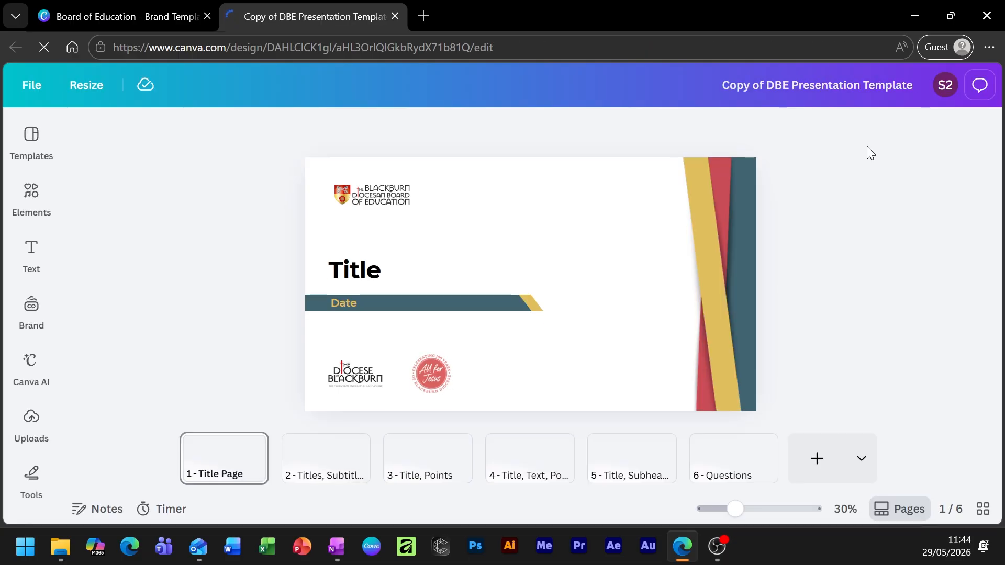
Step: Look through pages 2 to 6 of the new presentation, from the titles and subtitles layout to the questions layout
click(304, 448)
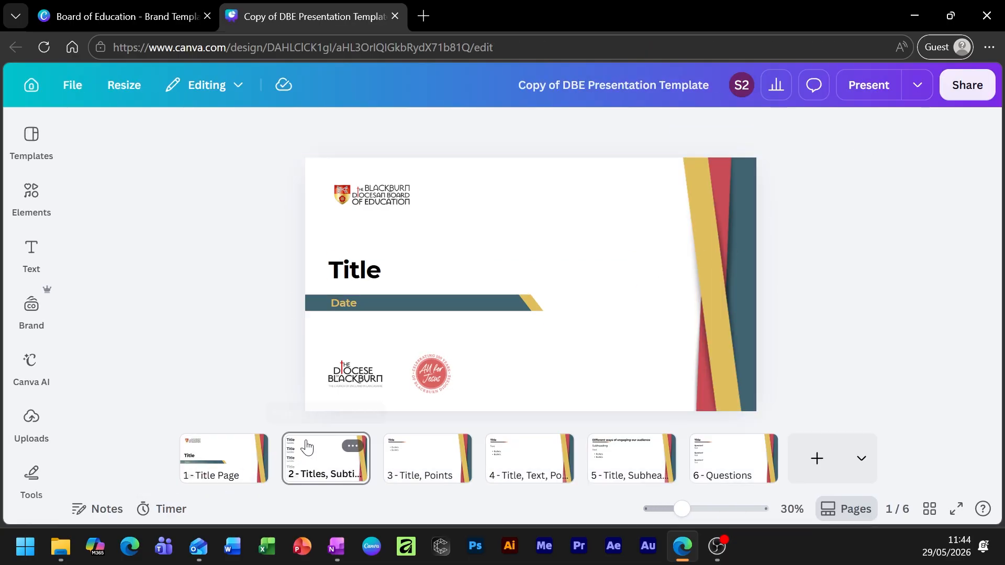
click(418, 449)
click(520, 457)
click(610, 462)
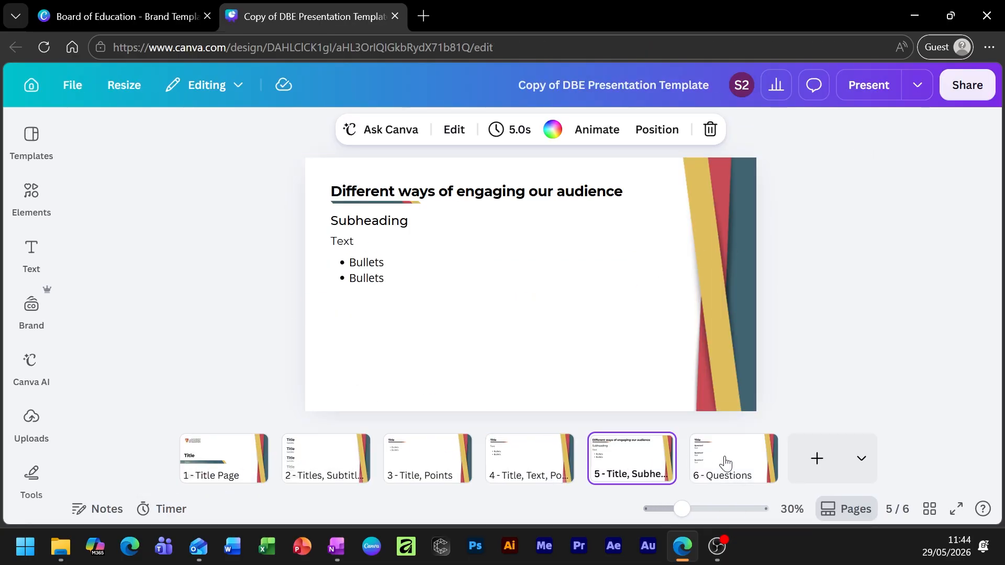
click(722, 463)
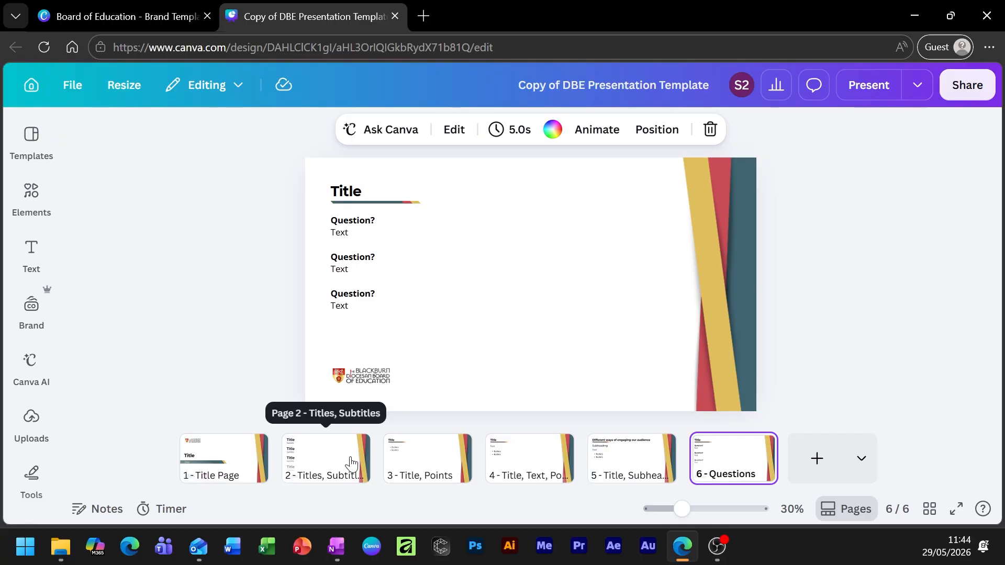
Step: Duplicate the "Title, Points" page of the presentation
click(425, 463)
click(455, 446)
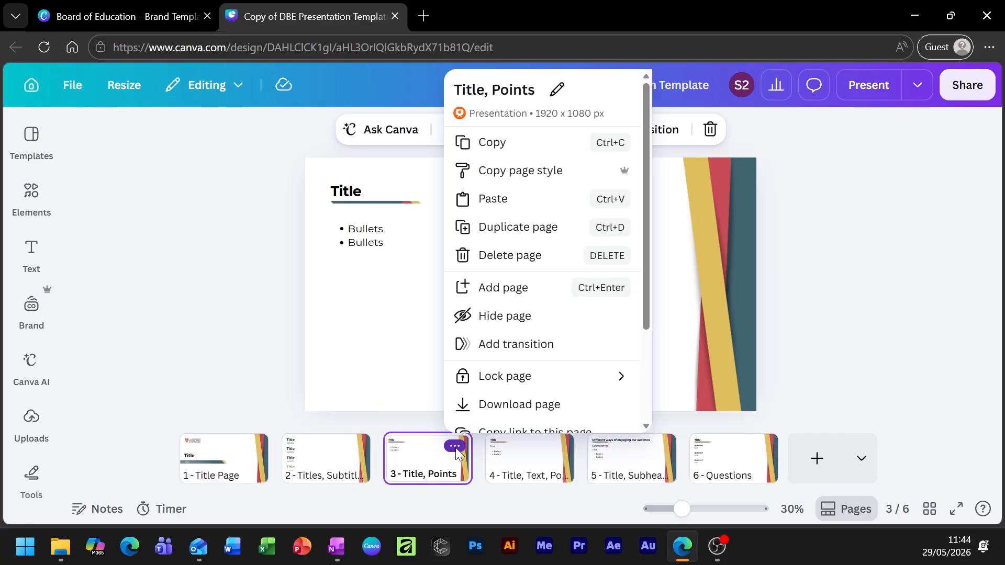
click(497, 226)
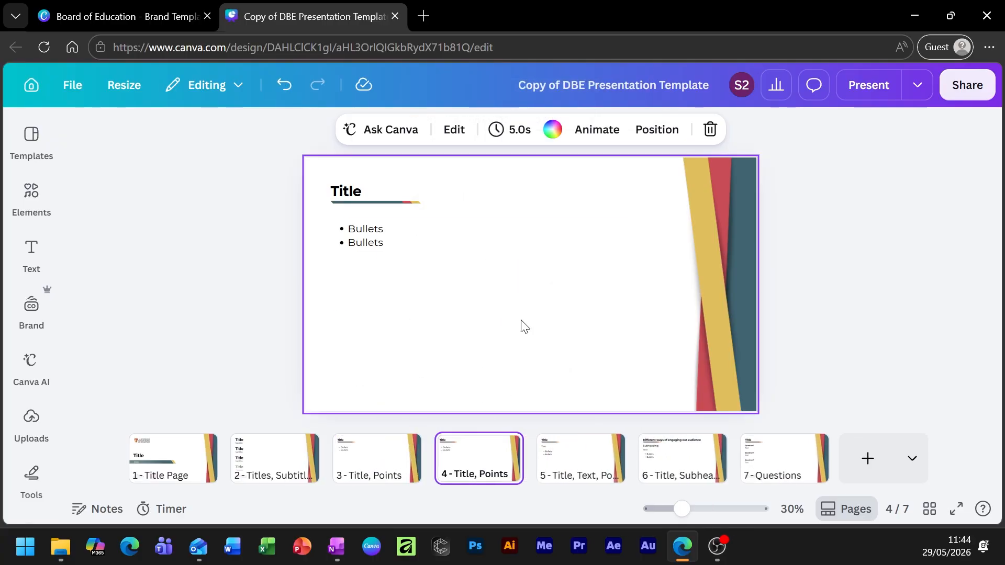
Step: Compare the two "Title, Points" pages and review the layouts of pages 5 and 6
click(385, 474)
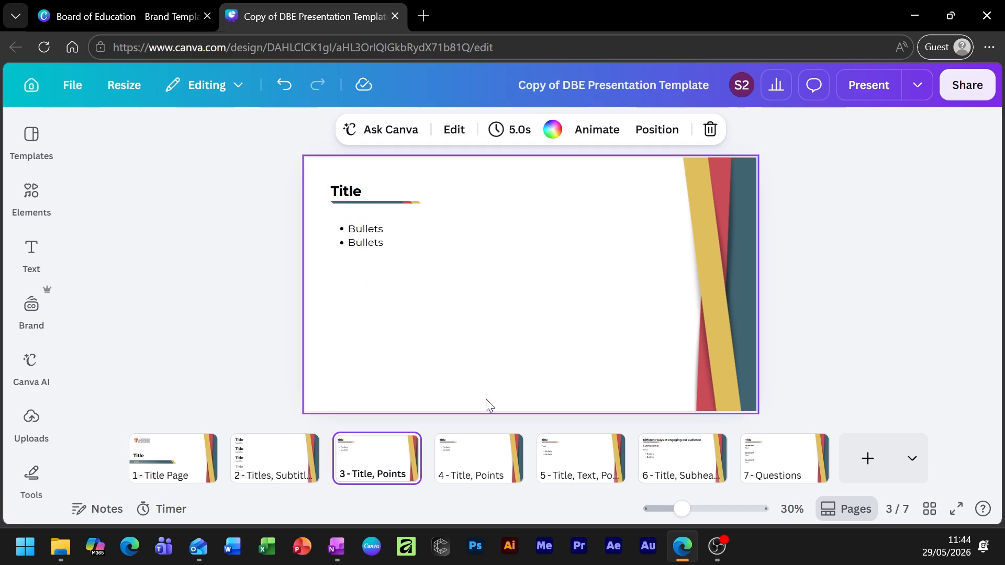
click(489, 443)
click(606, 467)
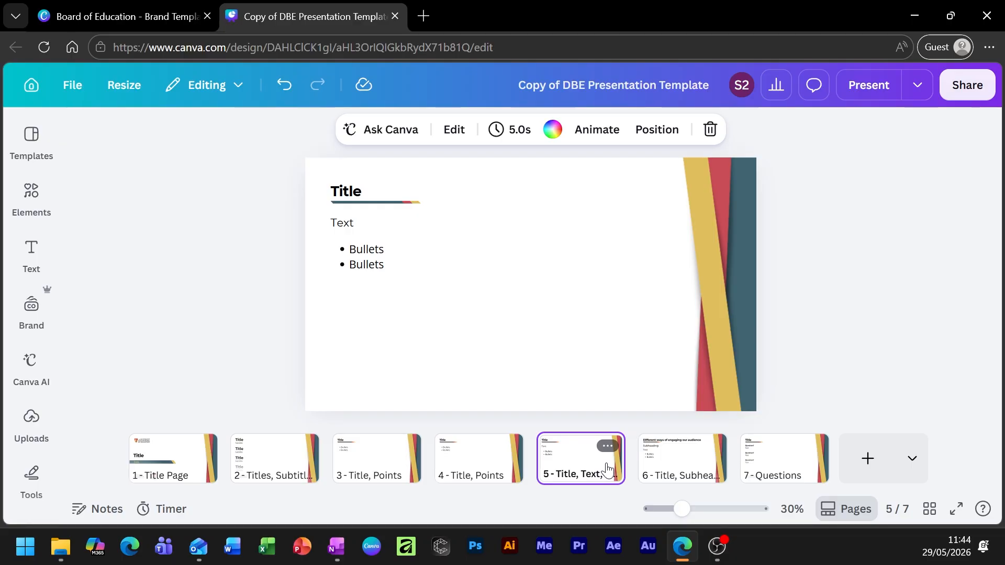
click(661, 460)
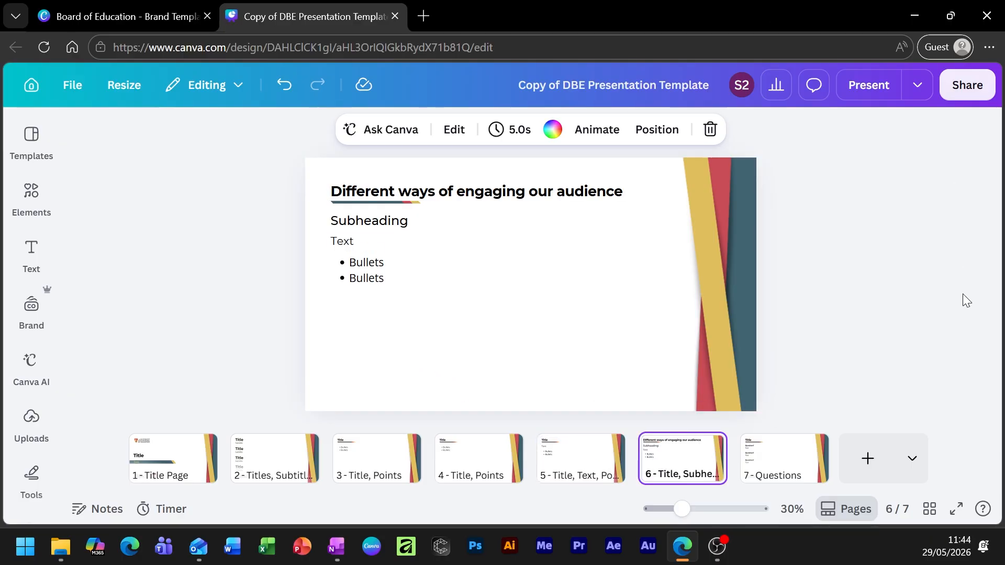
click(923, 361)
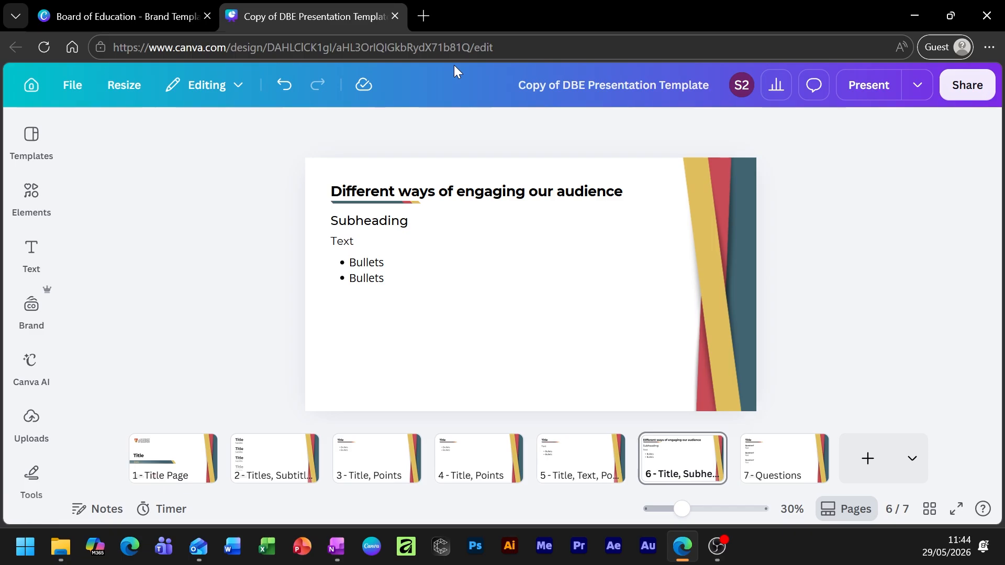
Step: Close the presentation copy and the template preview, and open All projects with the side menu collapsed
click(395, 17)
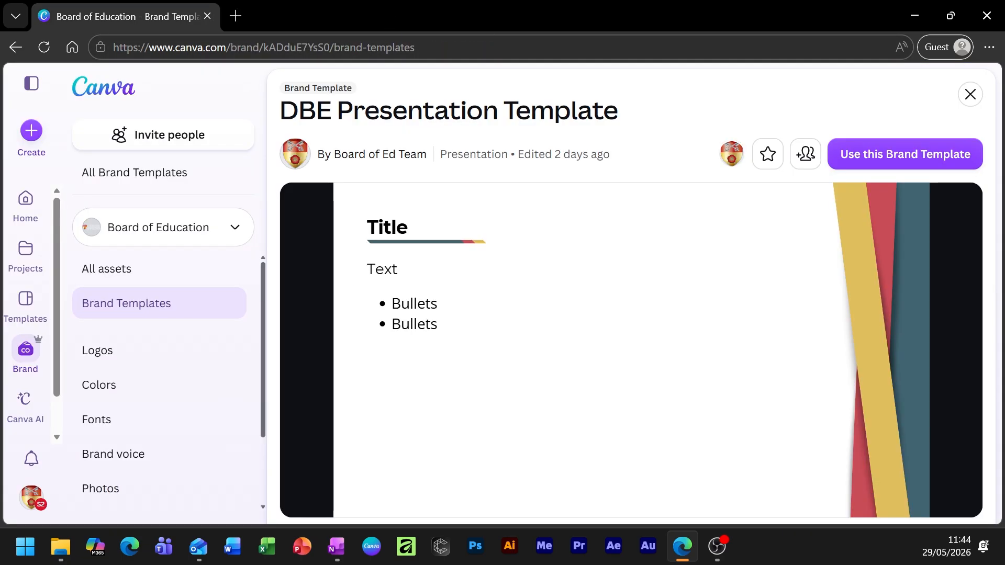
click(970, 94)
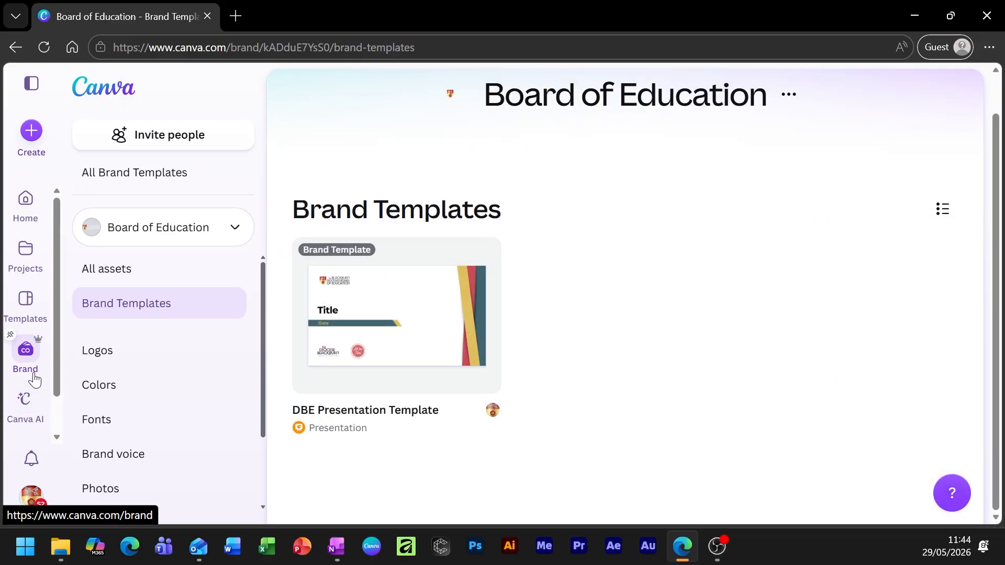
click(26, 209)
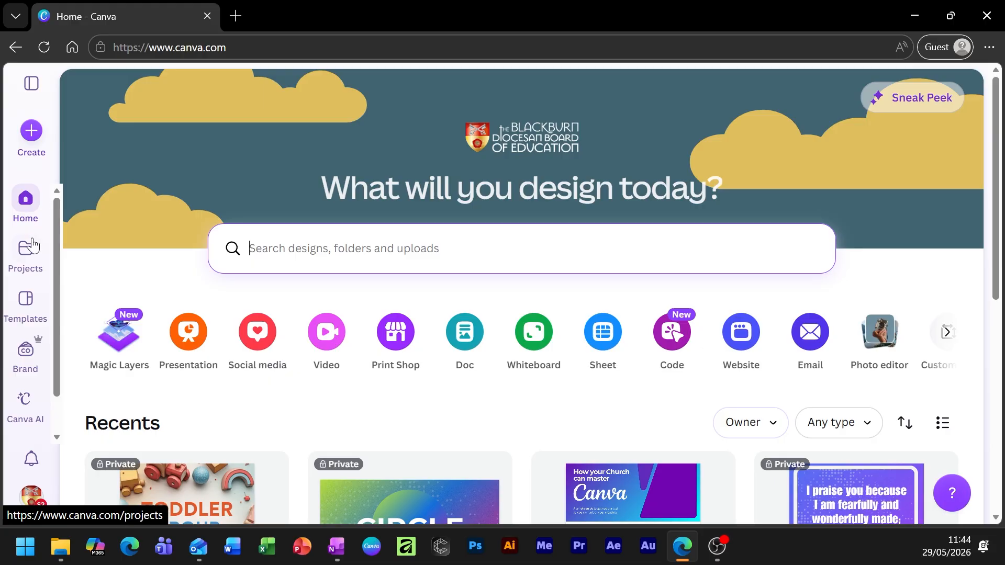
click(27, 258)
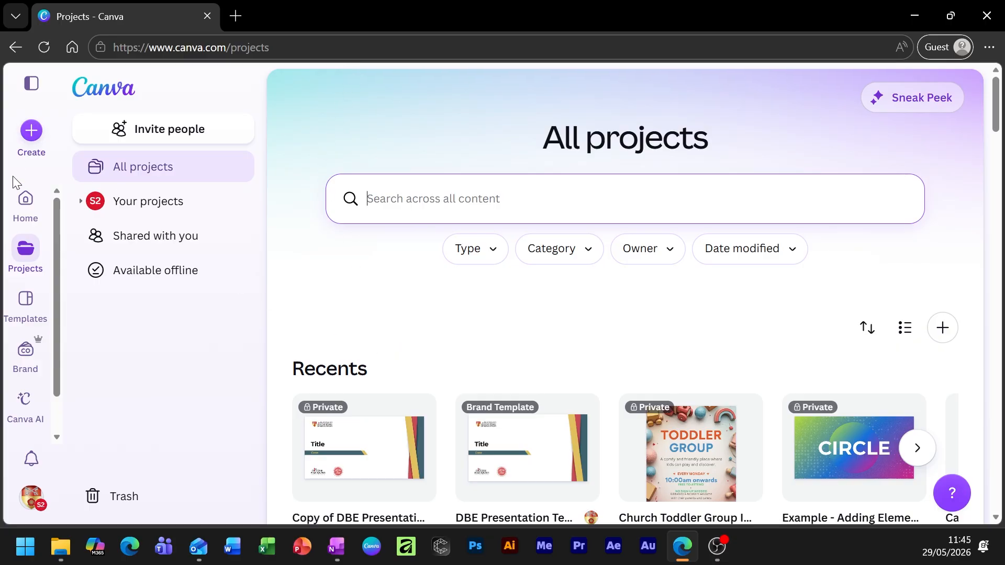
click(37, 84)
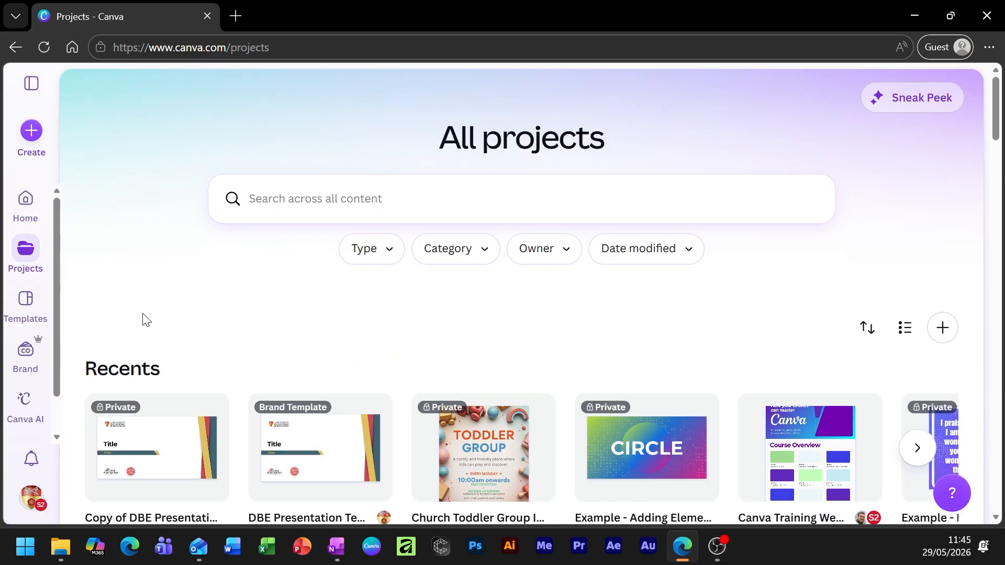
Step: Examine the All projects page, including its search field, recents, folders, designs, brand templates and images
scroll(366, 282, down, 7)
scroll(464, 339, up, 5)
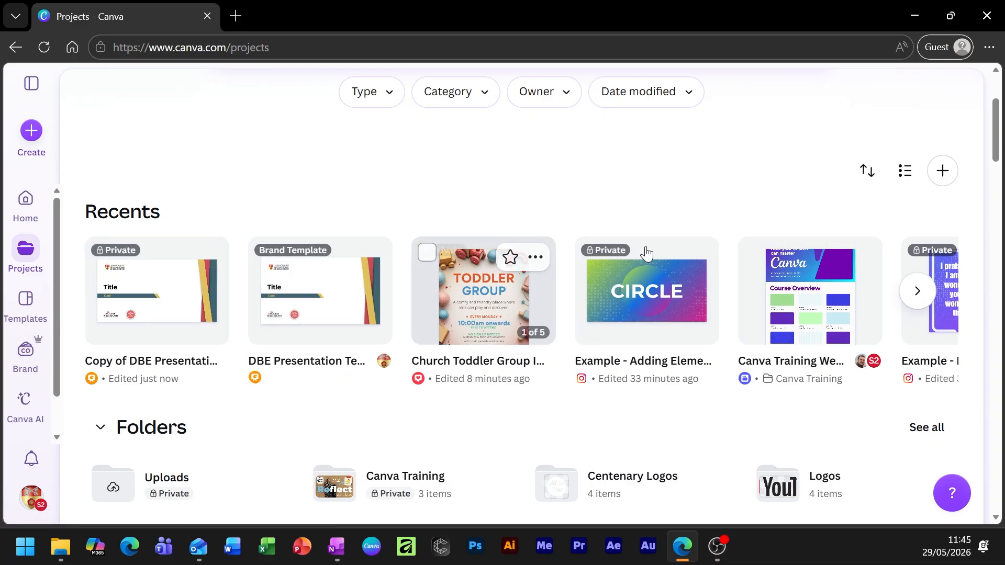
scroll(644, 254, down, 5)
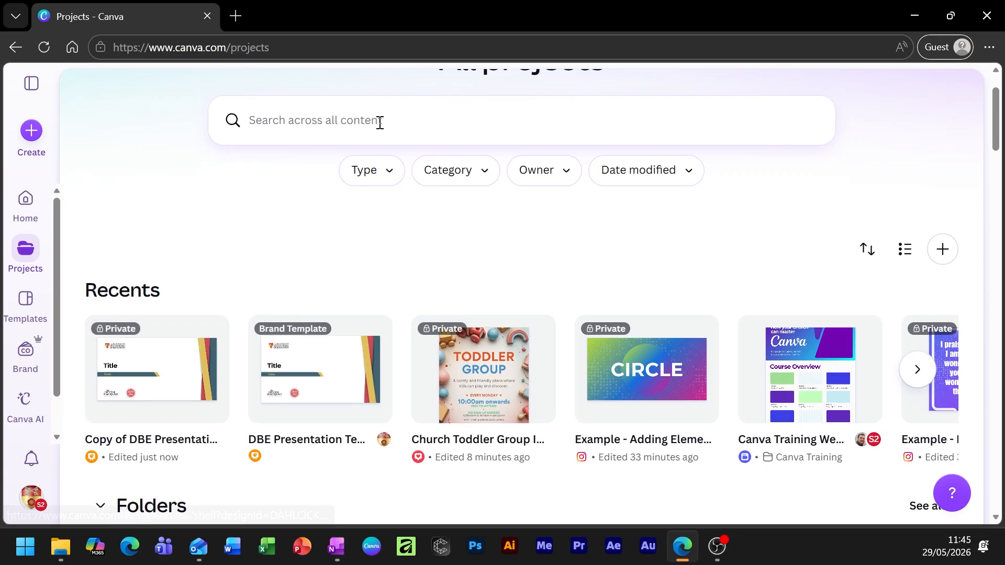
click(252, 118)
scroll(255, 217, up, 2)
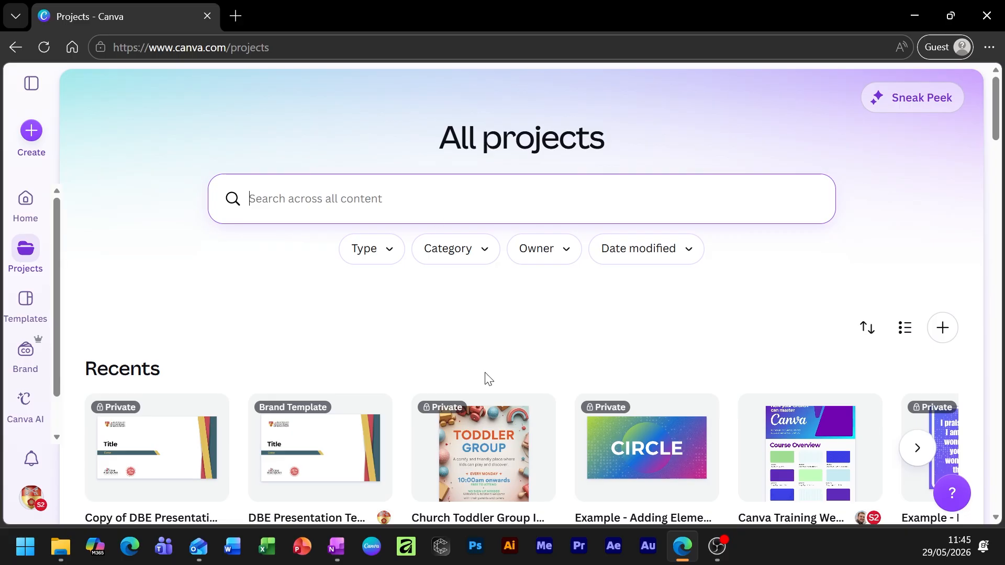
scroll(503, 408, down, 5)
scroll(526, 437, up, 5)
scroll(471, 457, down, 5)
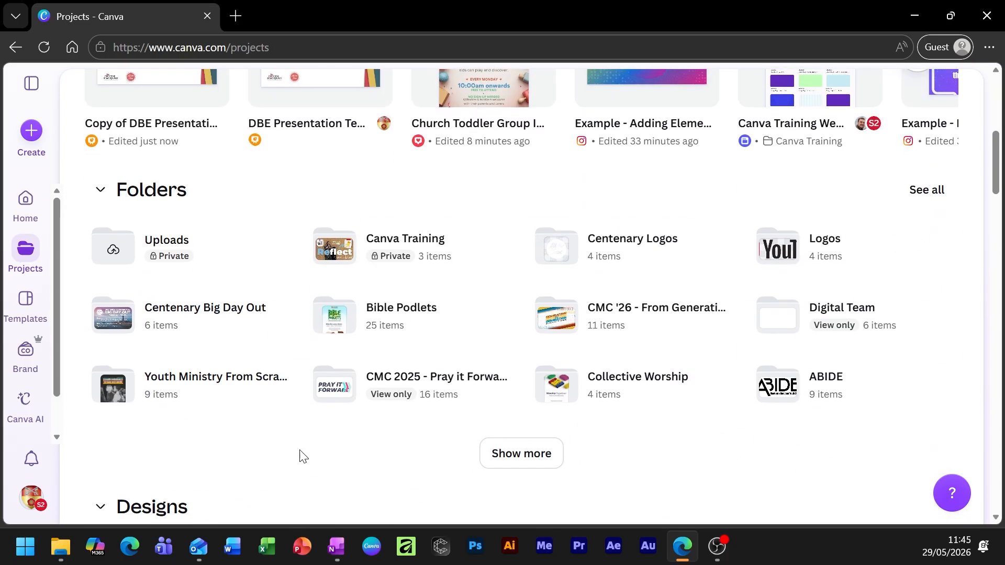
scroll(300, 456, down, 15)
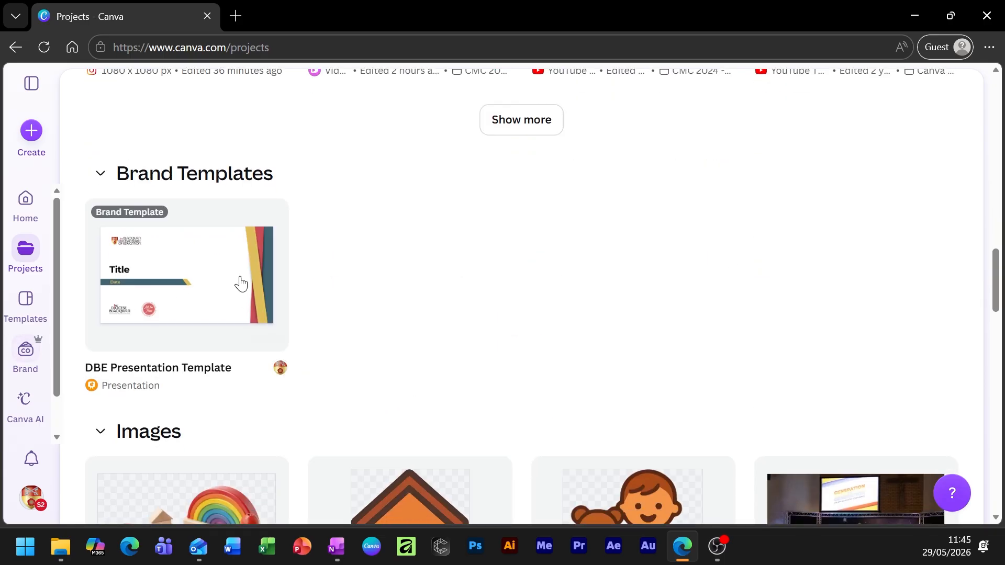
scroll(539, 304, down, 5)
Step: Search all projects for "Thumbnail" and look over the matching designs and folders
scroll(518, 321, up, 20)
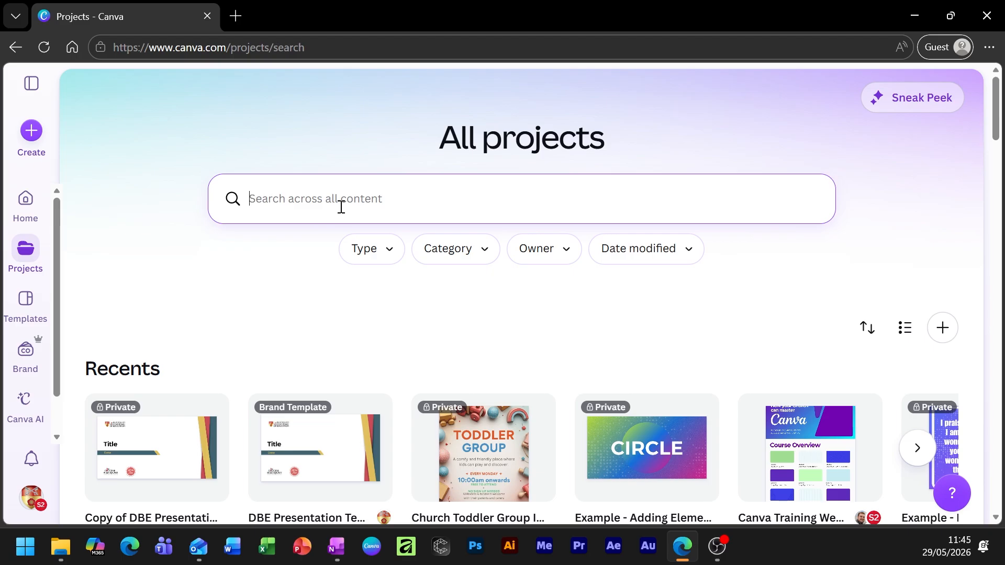
text(Thumb)
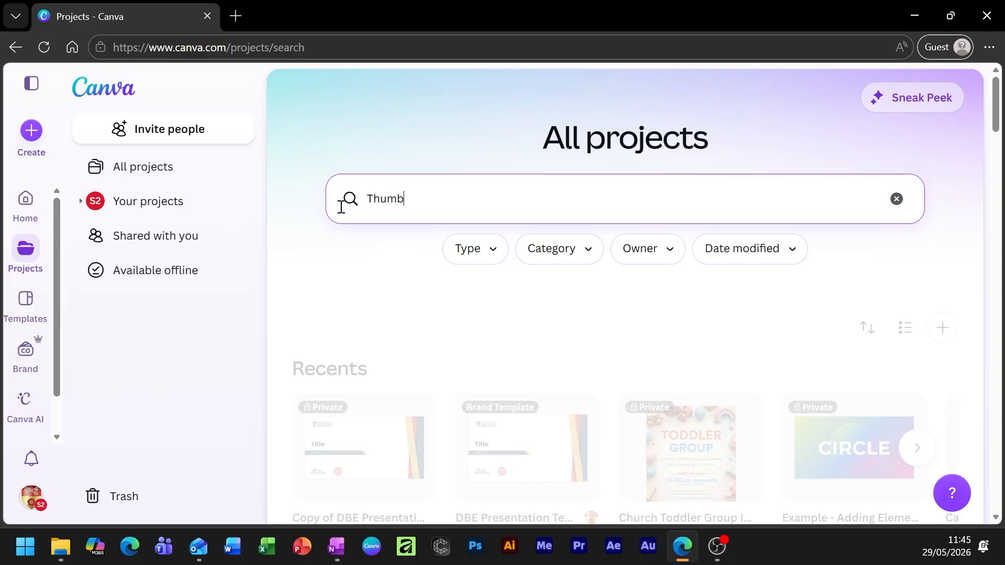
text(na)
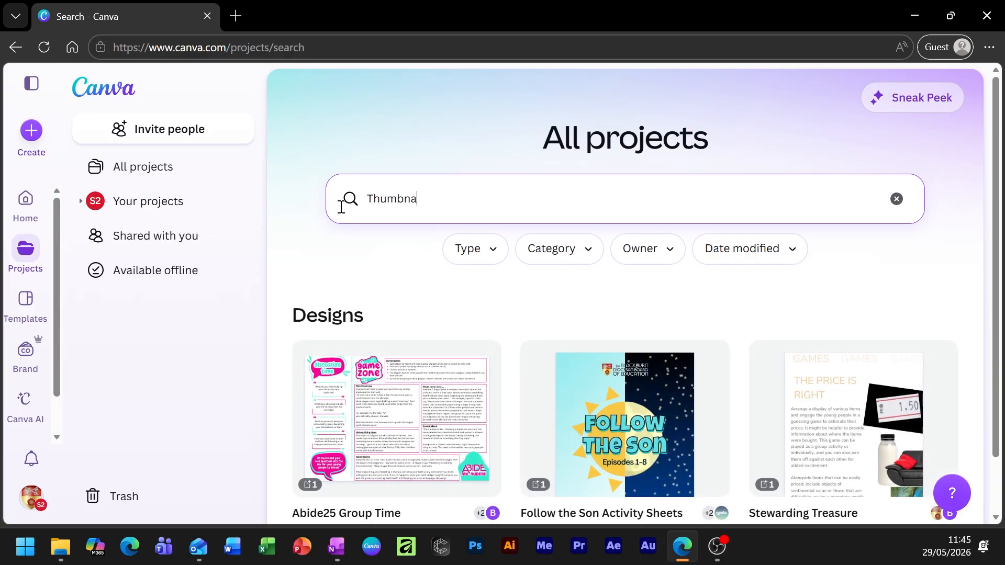
text(il)
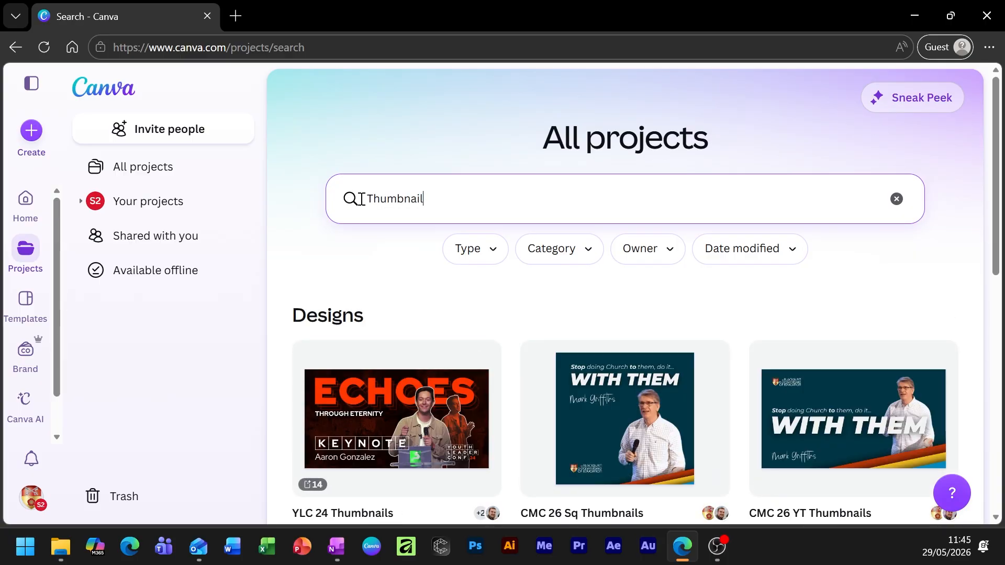
scroll(580, 319, down, 6)
scroll(738, 318, up, 2)
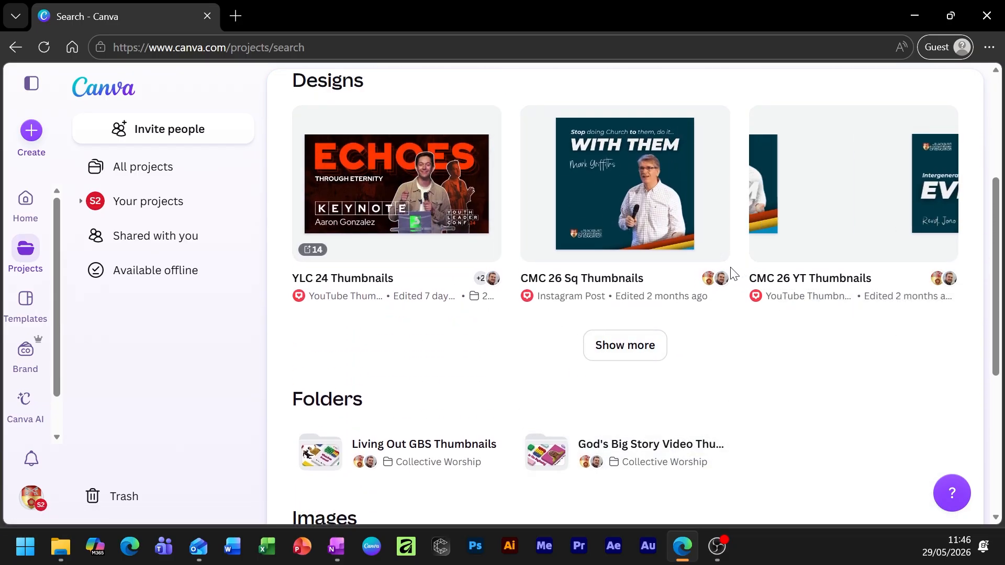
scroll(518, 228, up, 3)
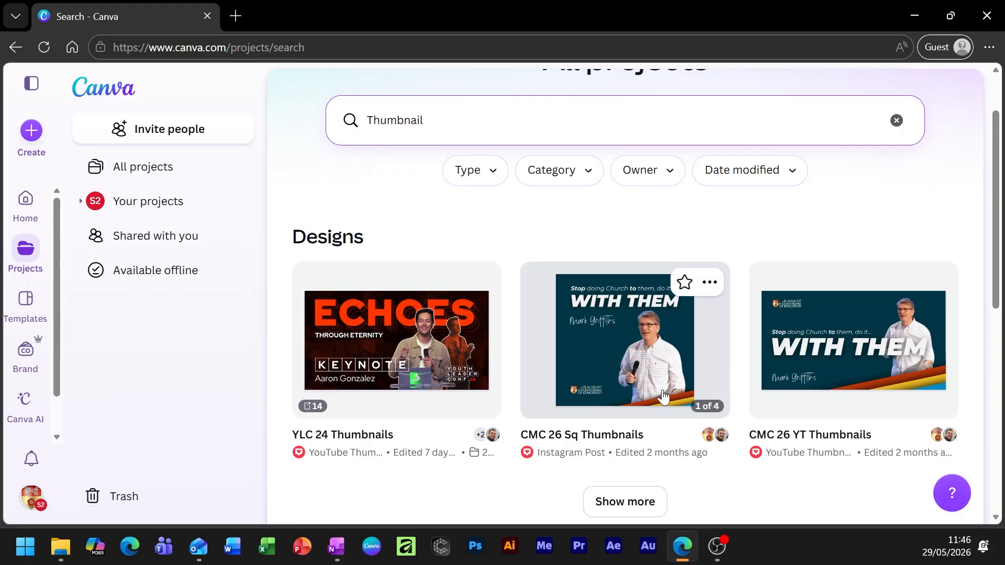
Step: Expand the design results for the thumbnail search twice and browse through the additional designs
click(611, 504)
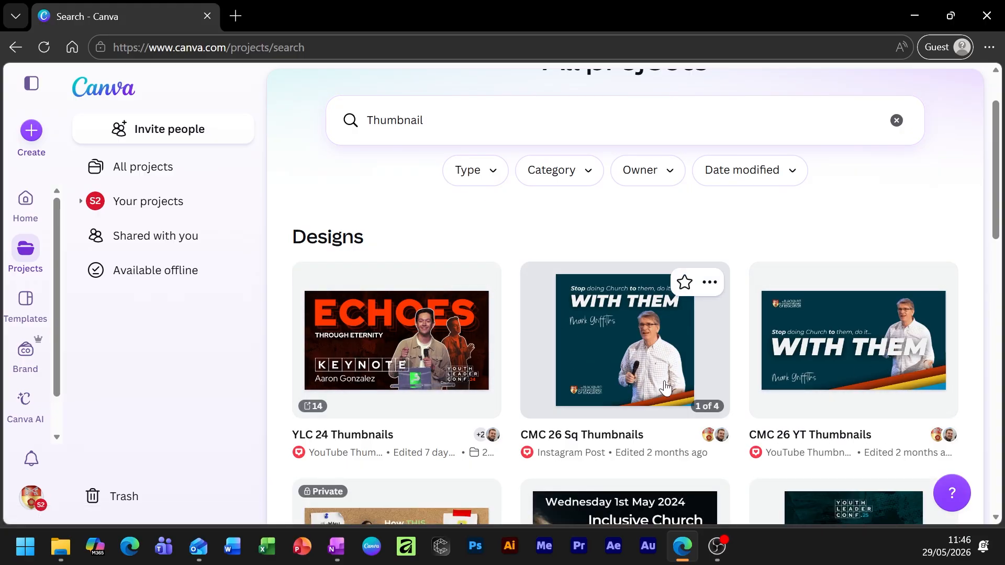
scroll(397, 388, down, 5)
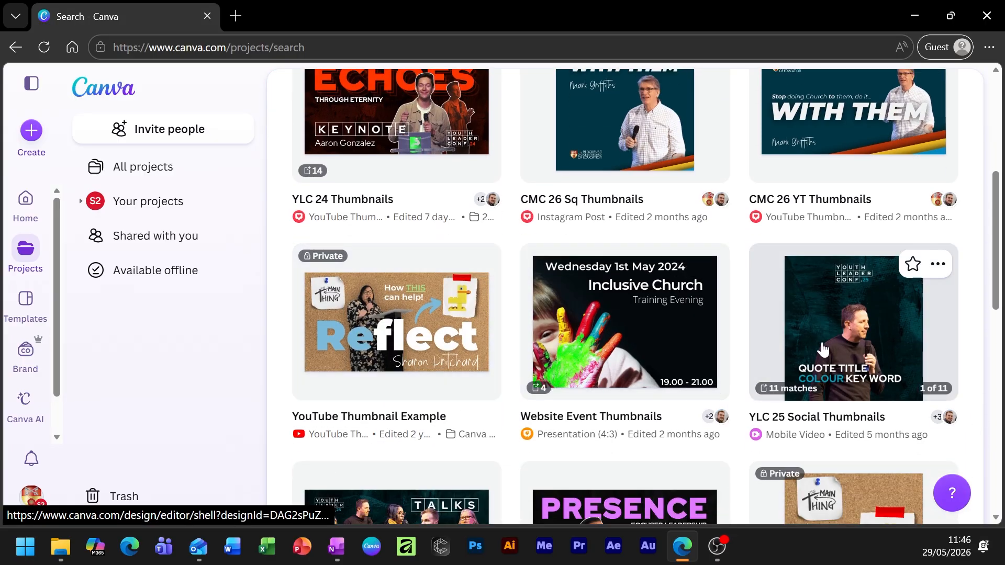
scroll(864, 293, down, 6)
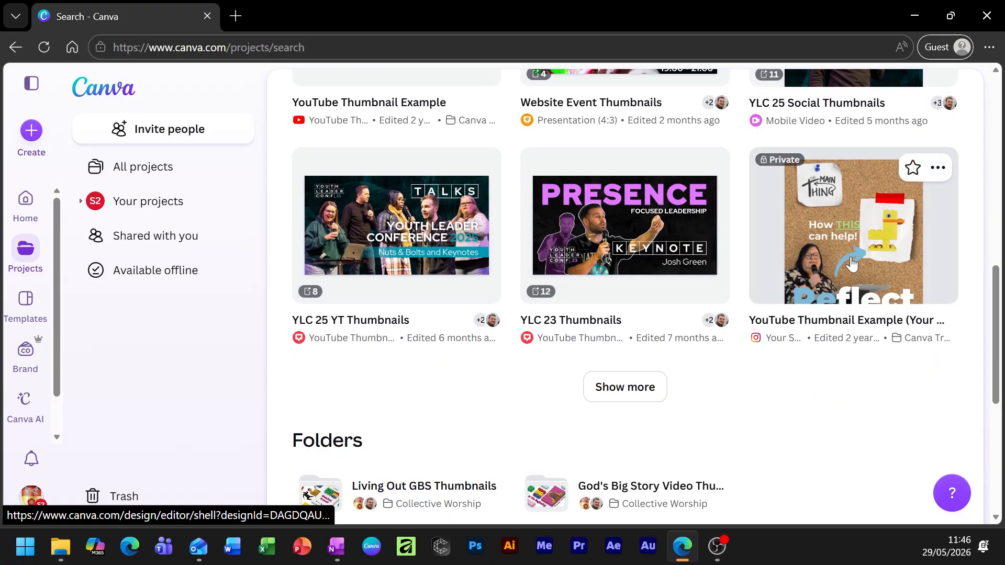
scroll(848, 262, down, 2)
click(626, 306)
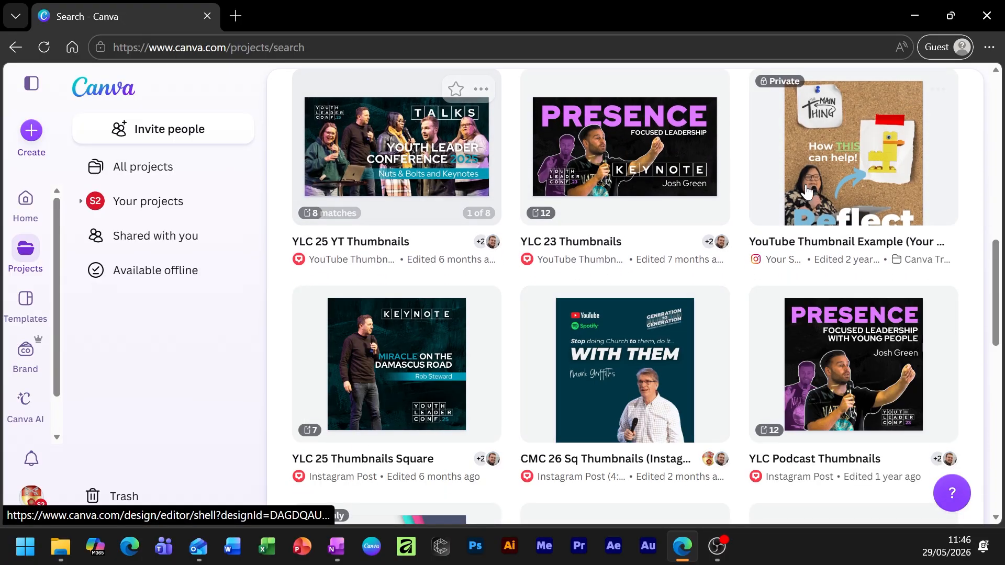
scroll(601, 324, down, 5)
scroll(579, 332, up, 2)
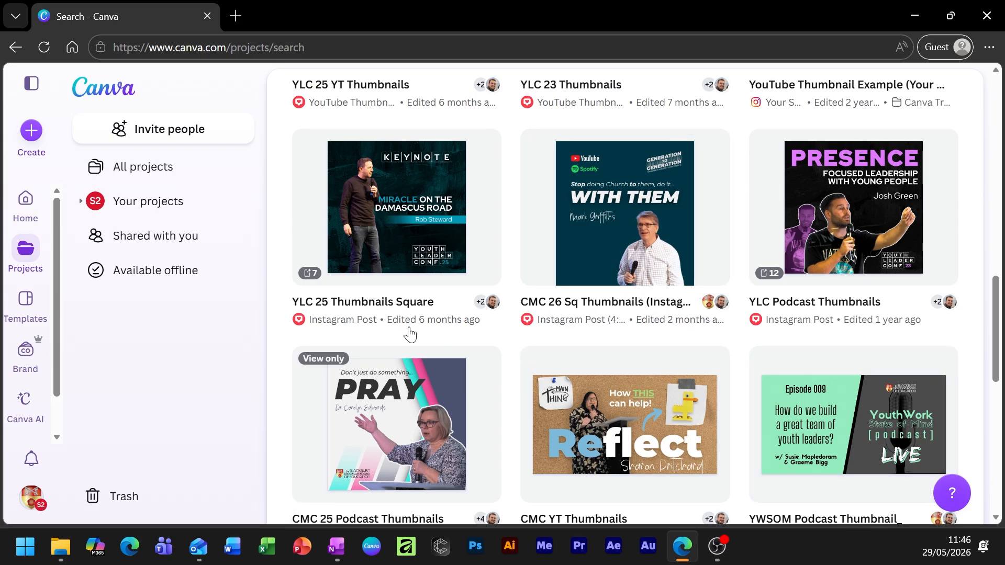
scroll(390, 329, down, 6)
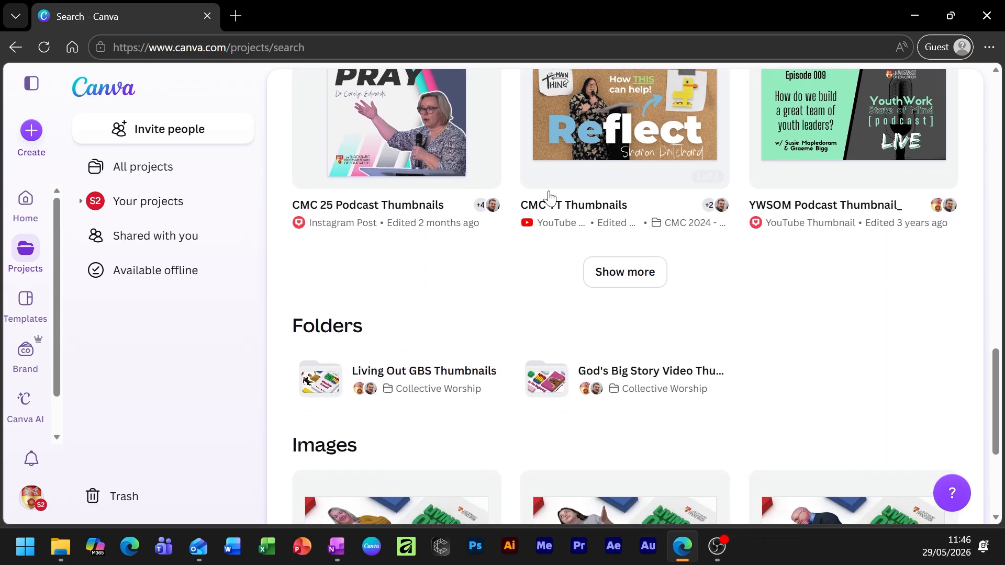
scroll(549, 198, up, 14)
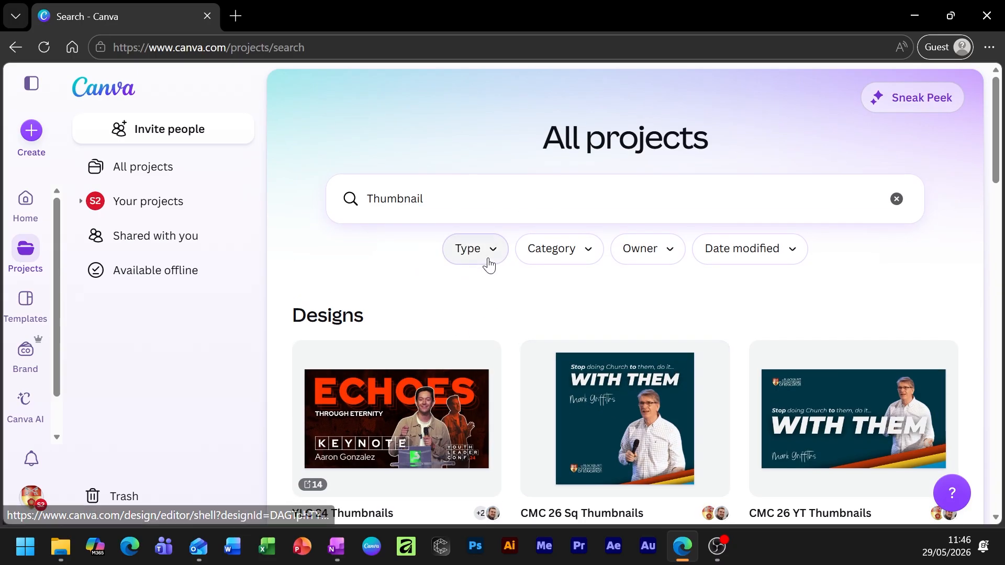
Step: Clear the project search, show all folders and browse the complete folder list
click(901, 200)
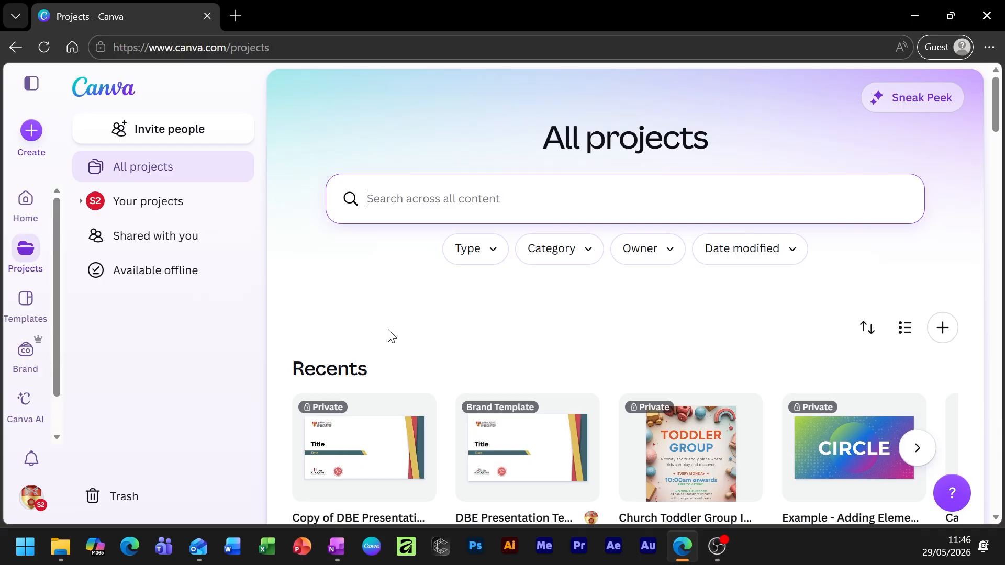
scroll(459, 269, down, 7)
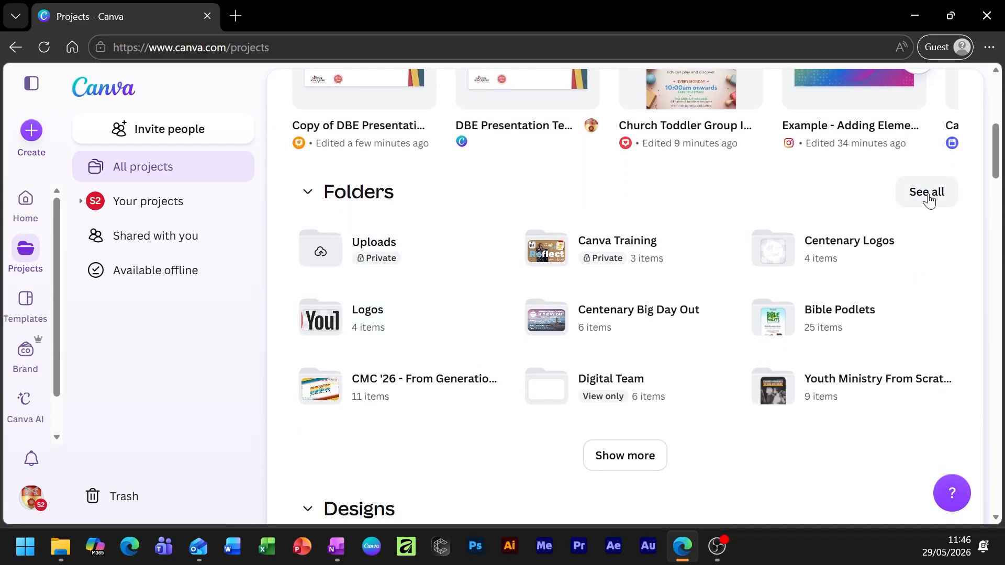
click(928, 195)
scroll(419, 314, down, 5)
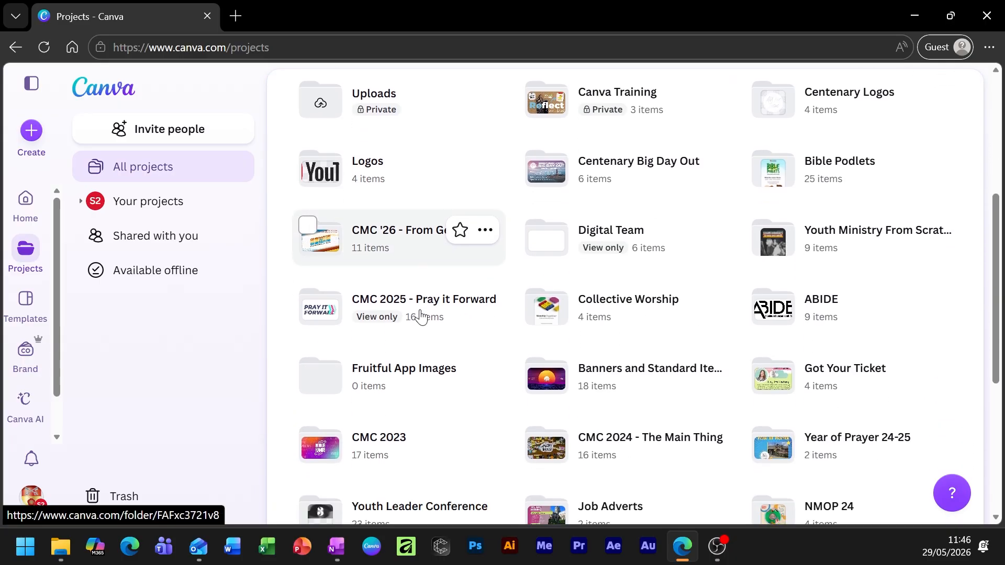
Step: Find and open the "CMC '26 - From Generation to Generation" folder and look over all the designs in it
scroll(701, 471, down, 2)
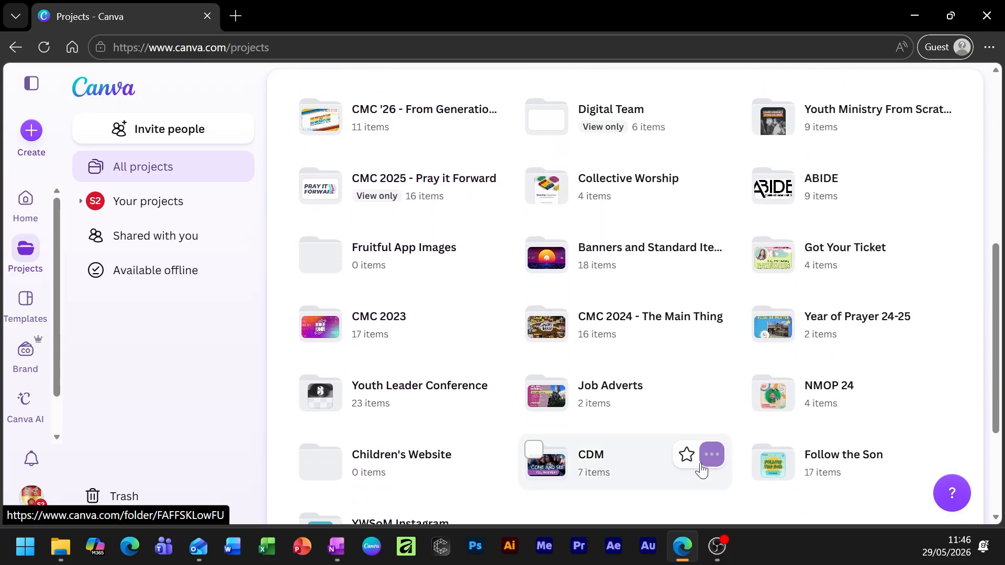
scroll(702, 471, down, 2)
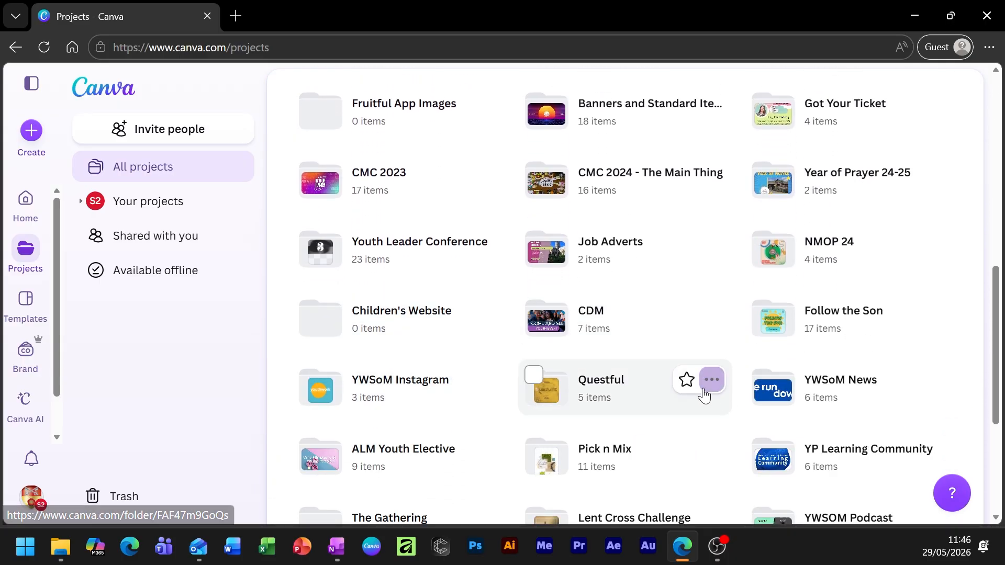
scroll(607, 353, up, 10)
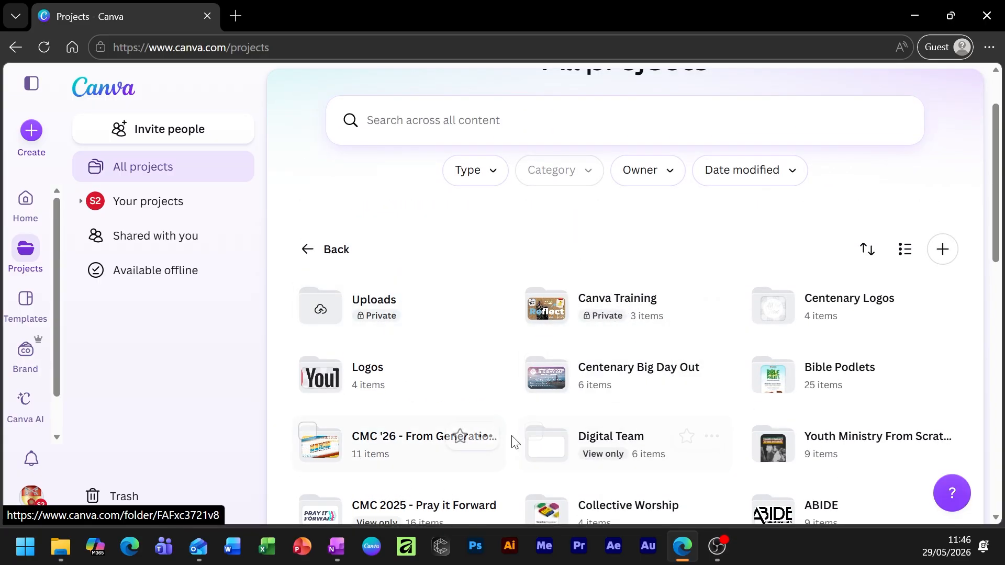
click(398, 444)
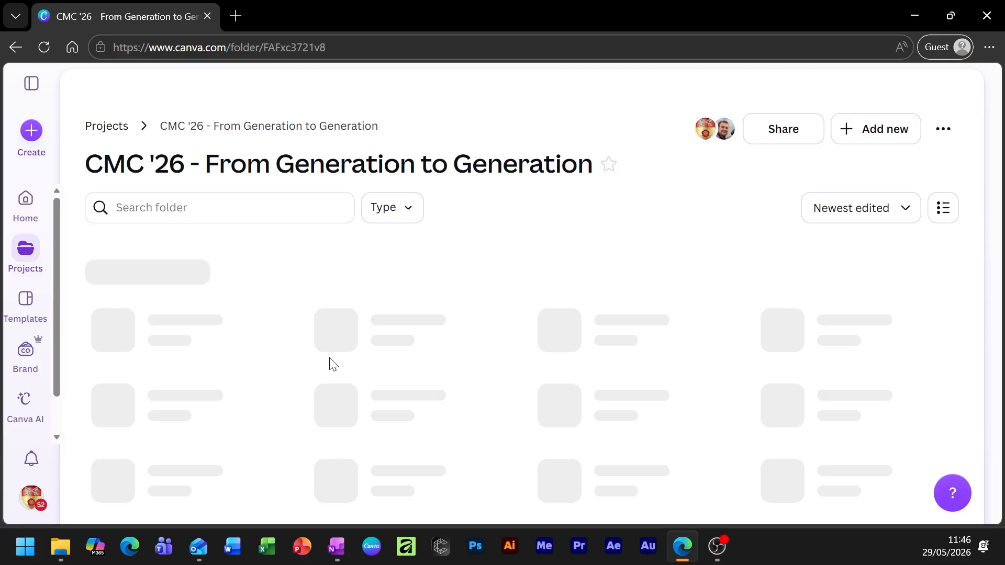
scroll(370, 340, down, 6)
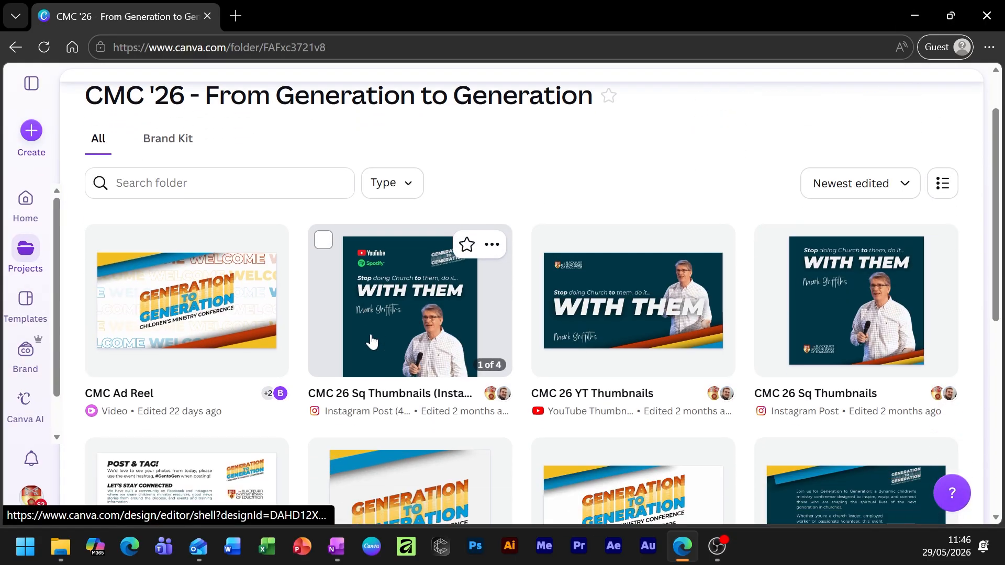
scroll(450, 339, down, 3)
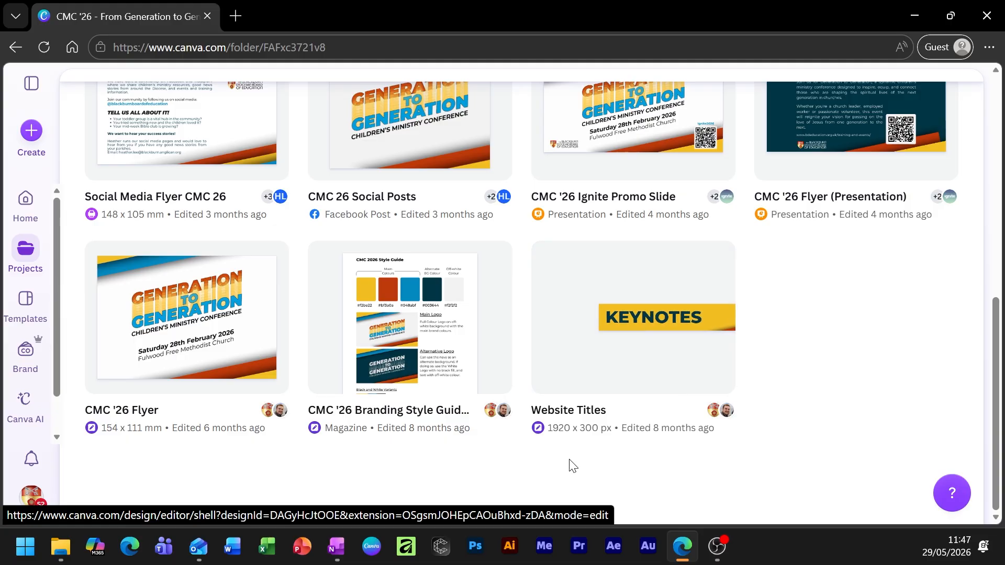
scroll(565, 466, up, 8)
scroll(561, 473, up, 2)
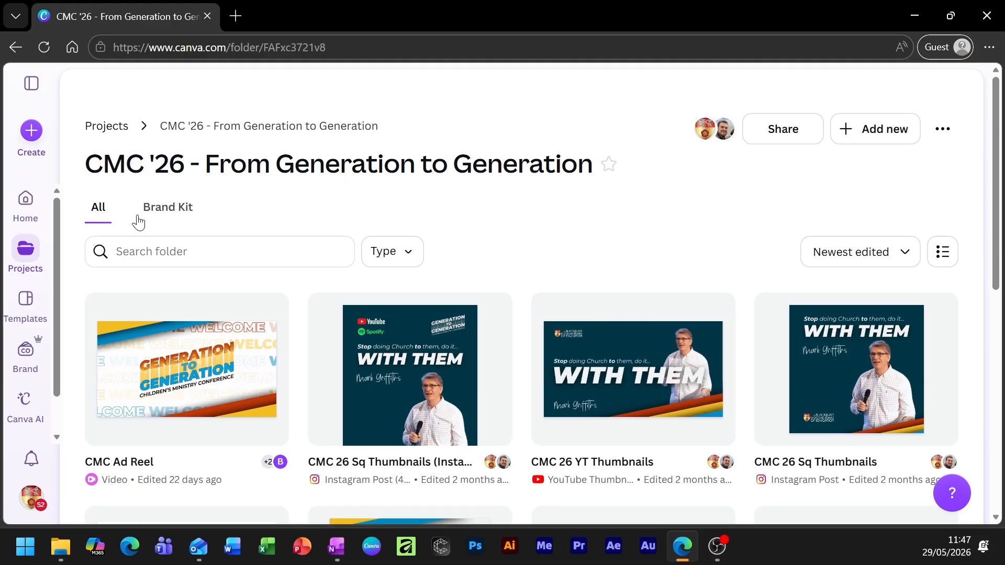
Step: Compare the folder's assigned Brand Kit and its brand controls with the folder's designs, ending on the full list of designs
click(163, 210)
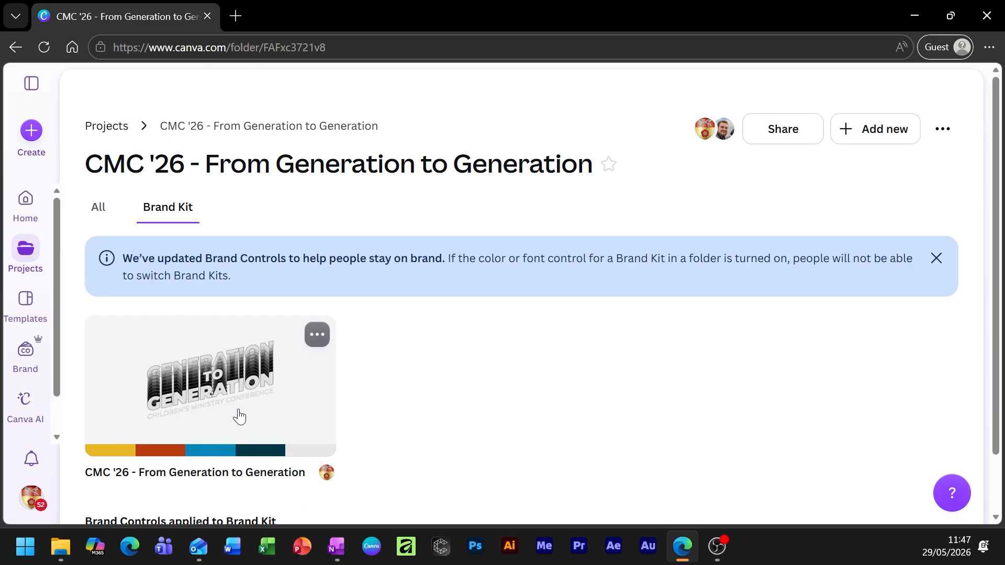
scroll(227, 417, down, 1)
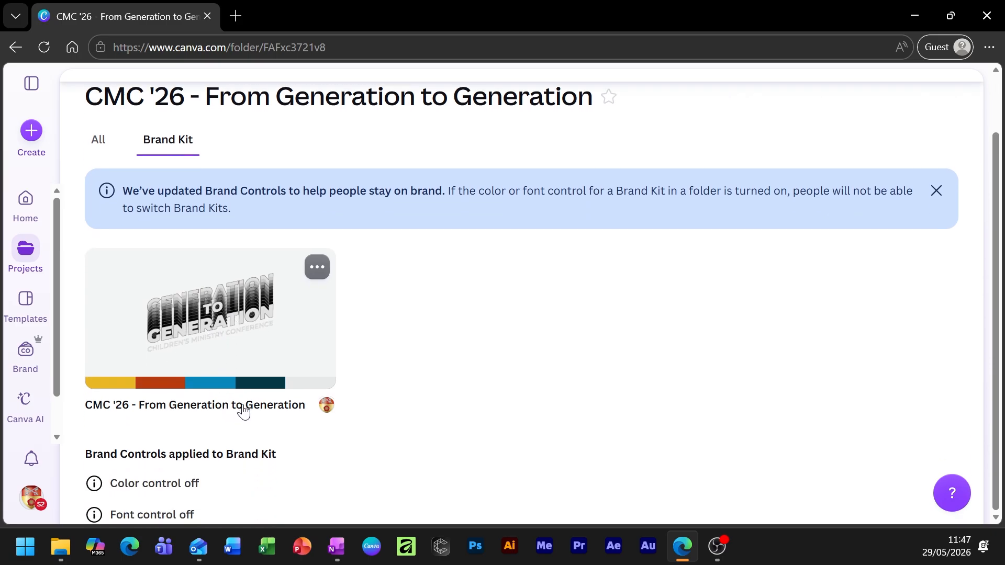
scroll(243, 411, up, 1)
click(110, 214)
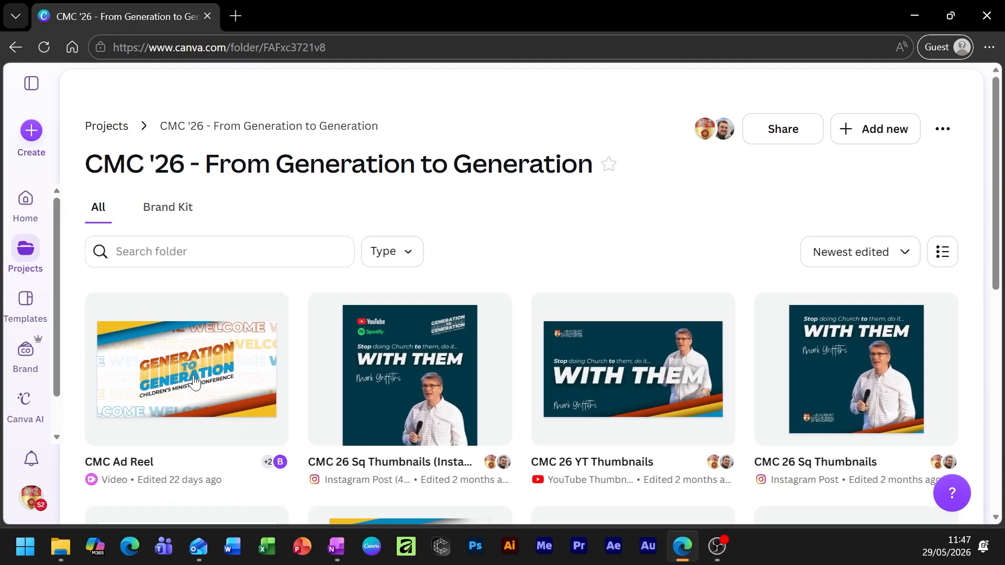
click(165, 206)
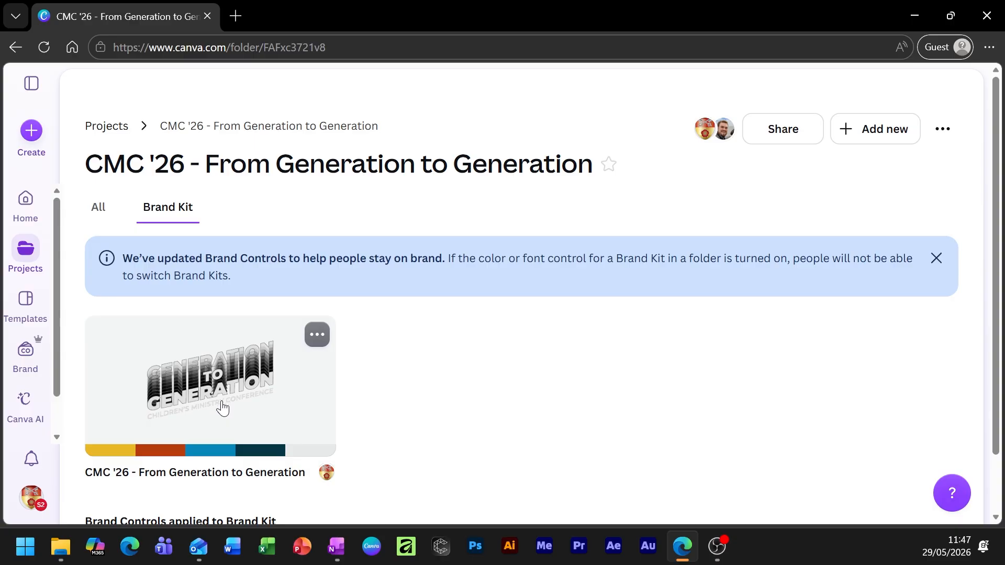
click(105, 220)
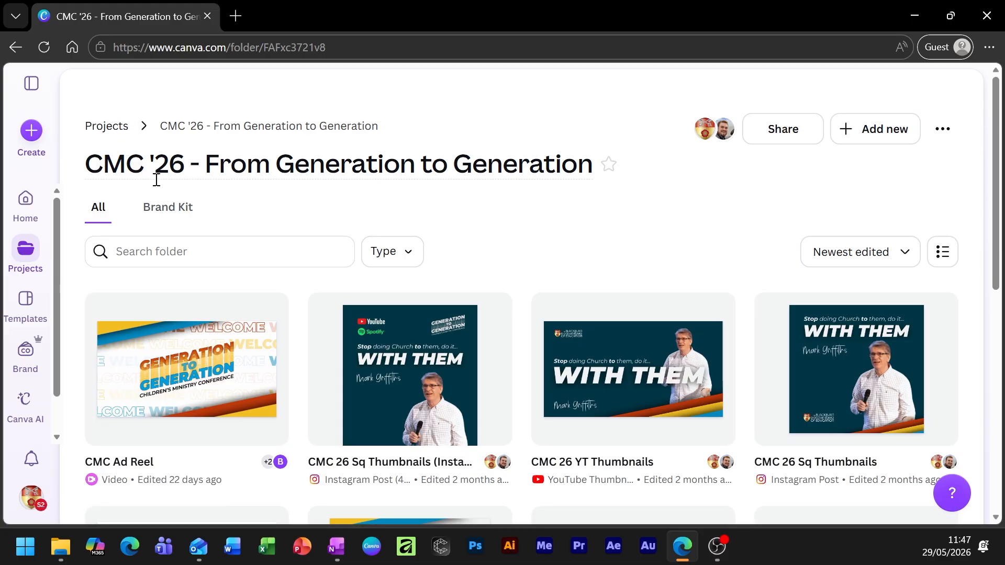
Step: Return to the overview of all projects and look through its recents, folders, designs and brand templates
click(112, 134)
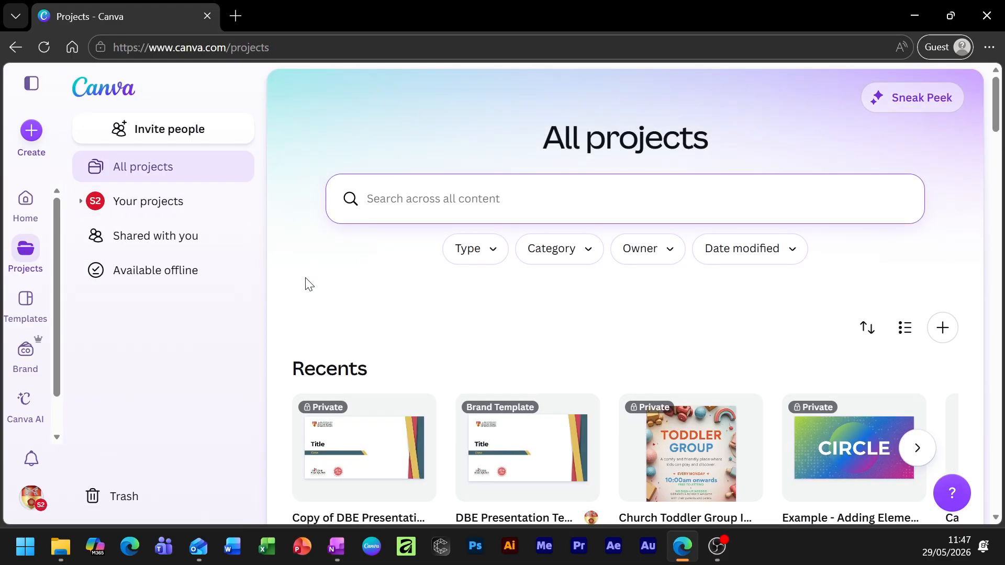
scroll(560, 399, down, 5)
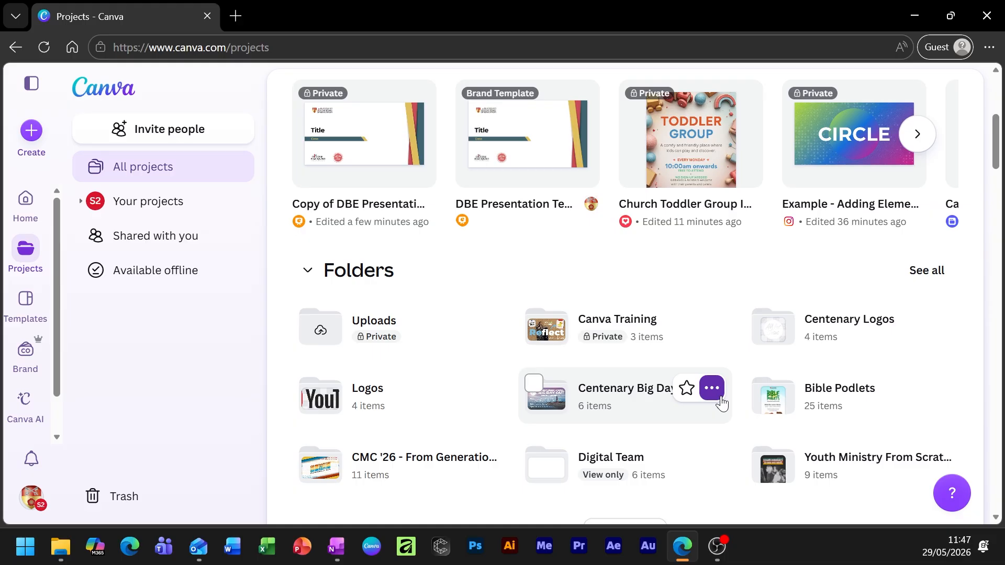
scroll(693, 448, down, 5)
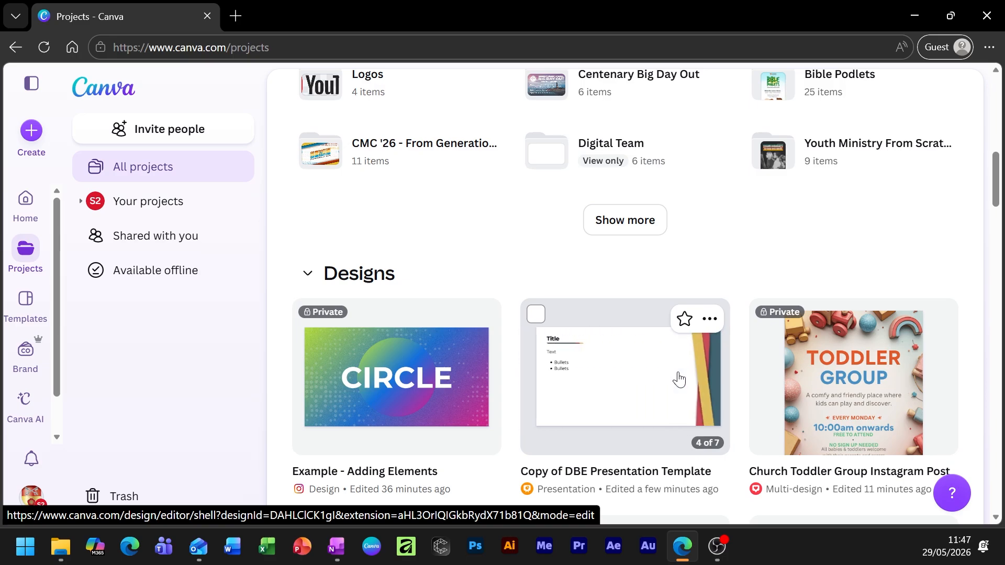
scroll(667, 380, down, 8)
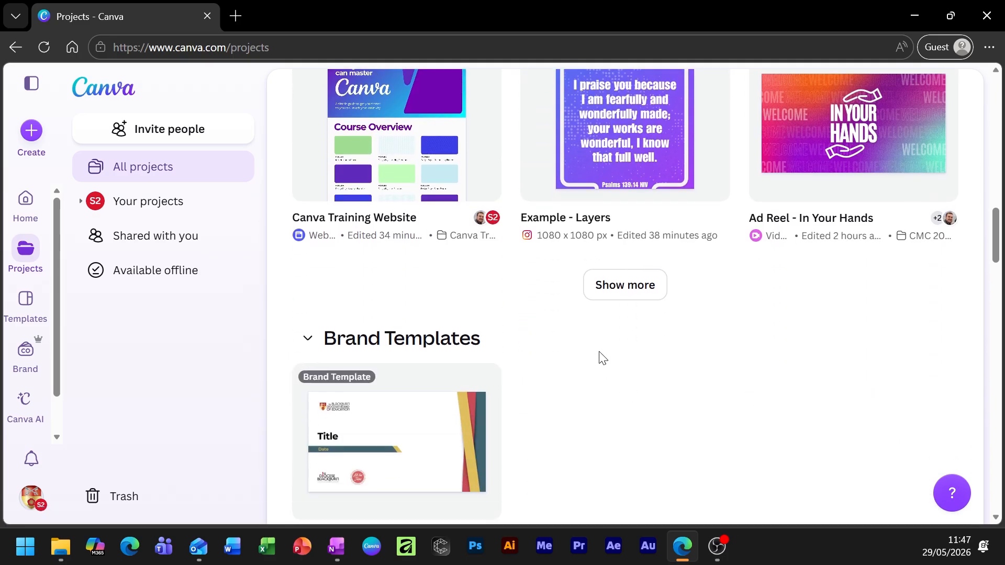
scroll(617, 366, down, 3)
scroll(615, 366, up, 15)
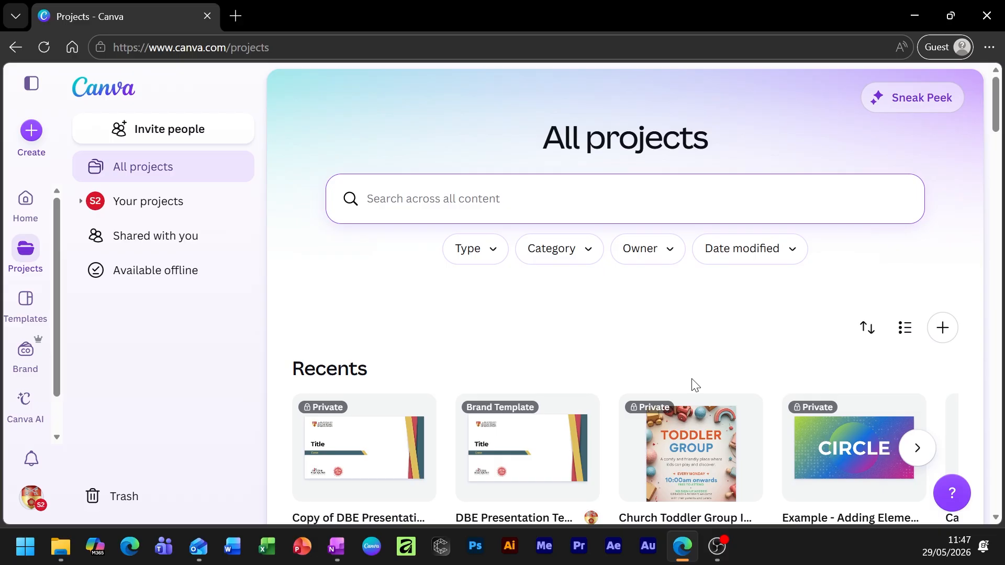
Step: Open the Apps directory and look through its featured, new and noteworthy, and trending apps
scroll(52, 362, down, 2)
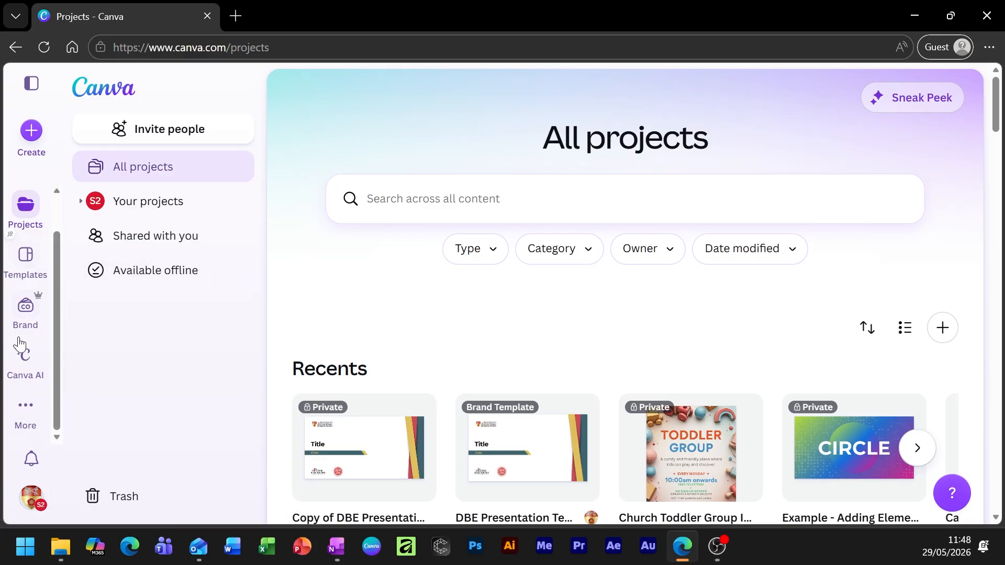
click(34, 427)
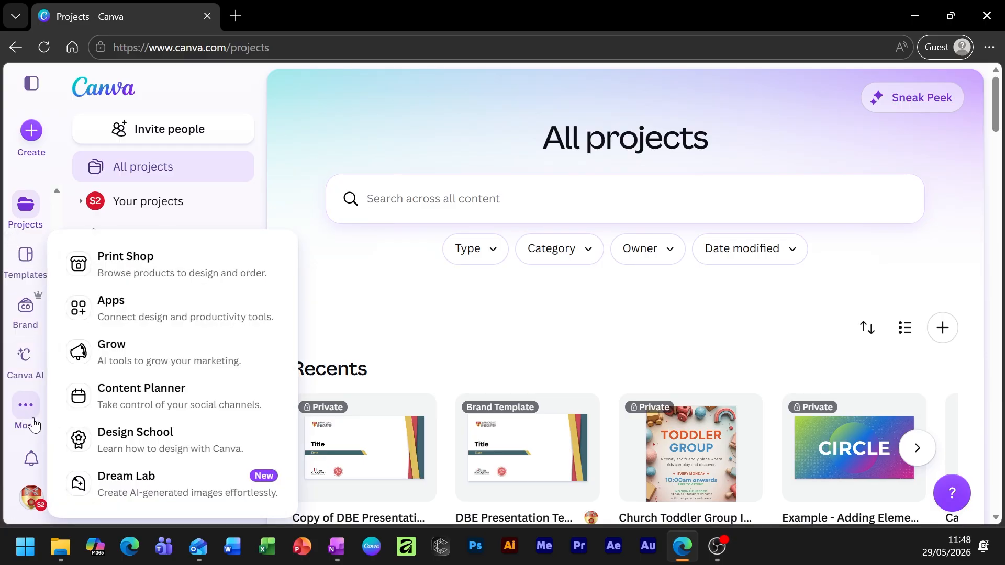
click(139, 309)
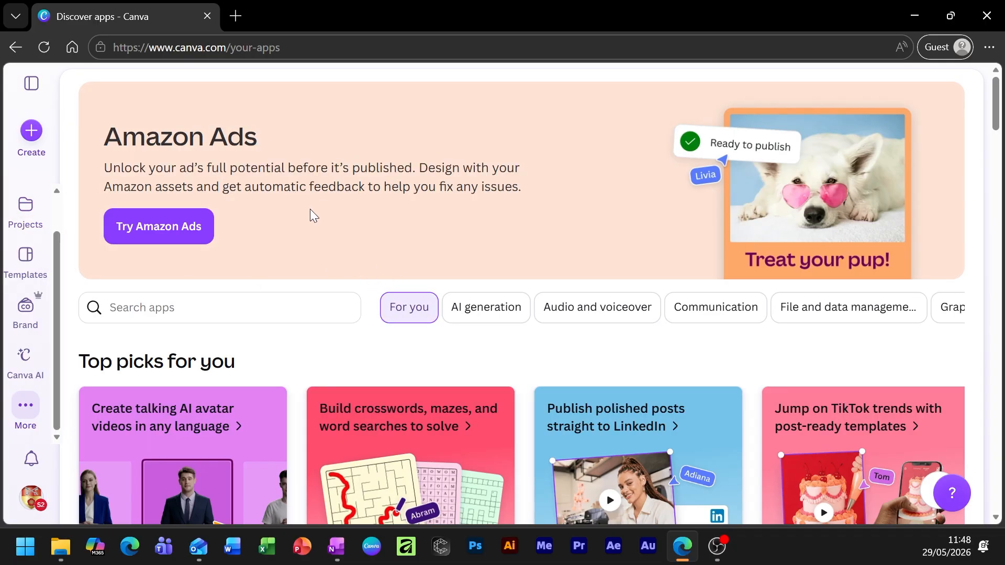
scroll(422, 352, down, 10)
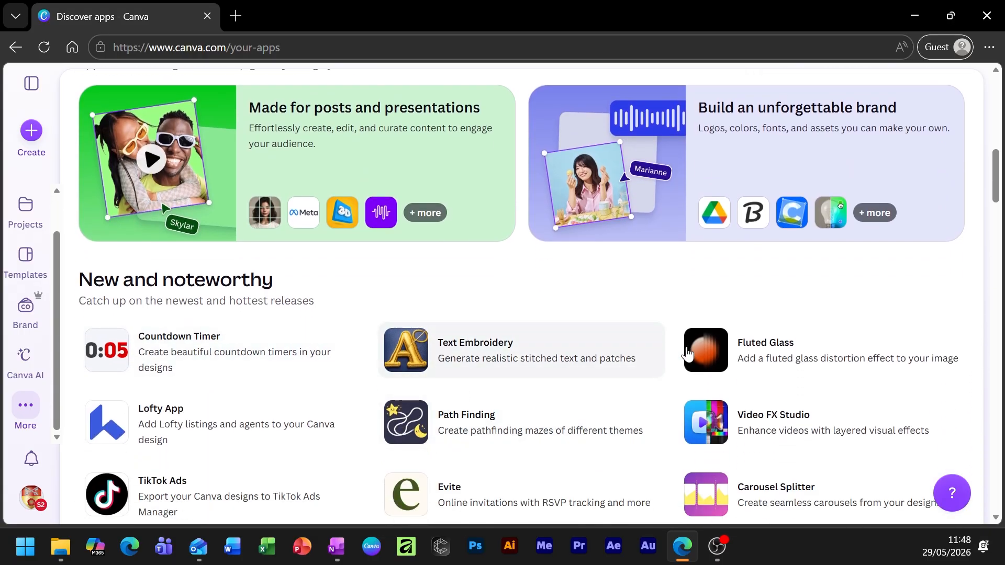
scroll(830, 381, down, 3)
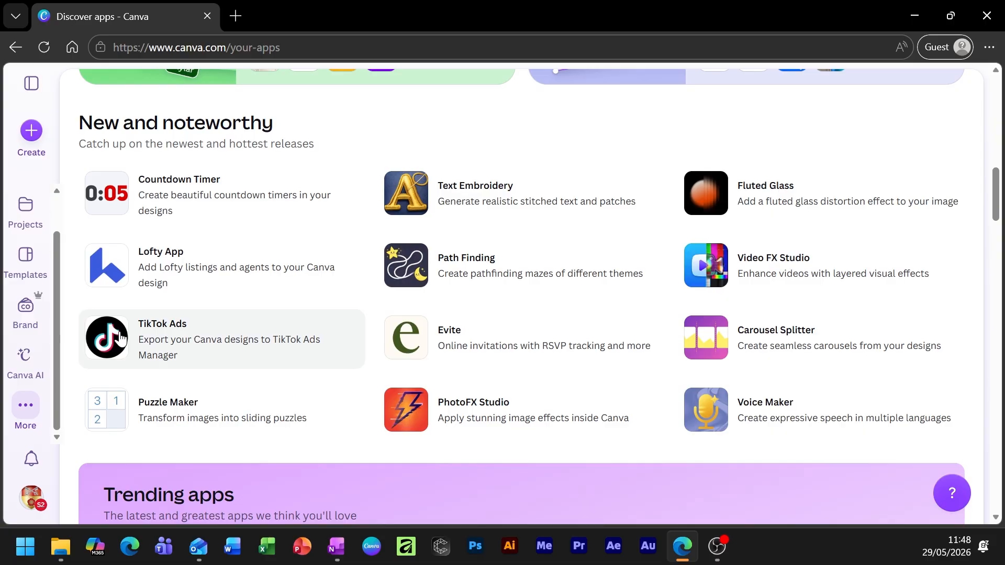
scroll(278, 337, down, 10)
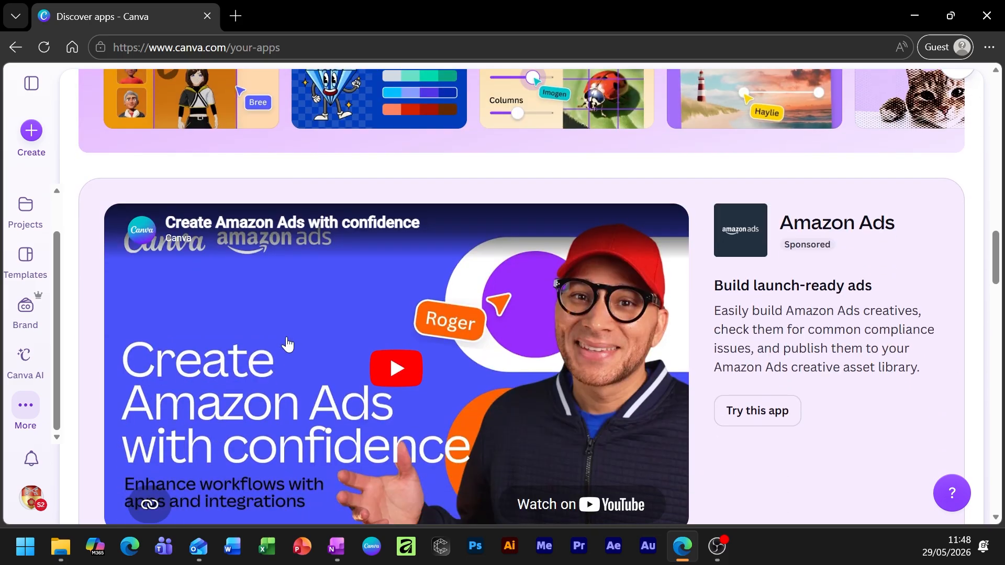
Step: Examine the app categories, including audio, communication, file management, graphic design, marketing, project management and text styling, and return to the app search
scroll(371, 357, down, 10)
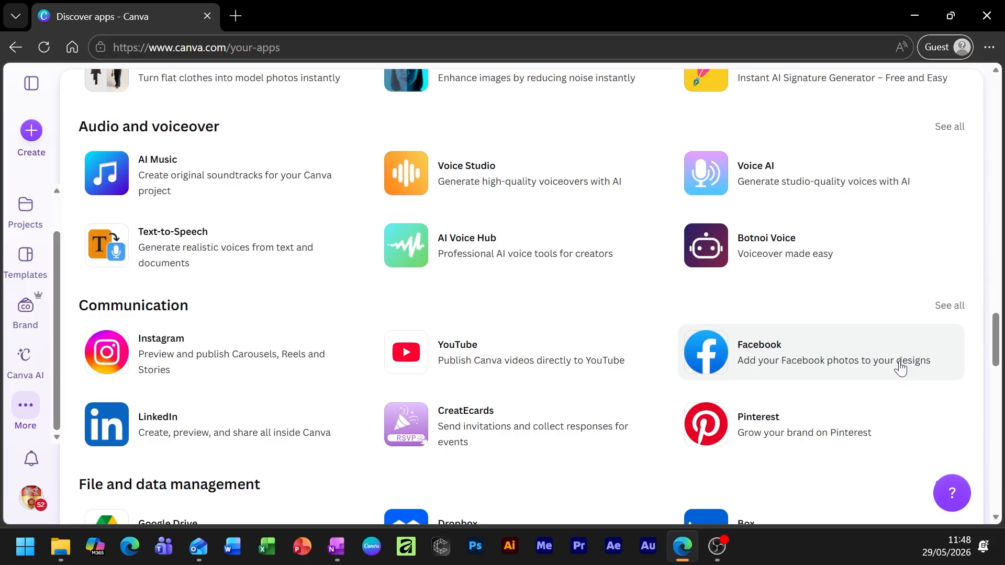
scroll(673, 359, down, 3)
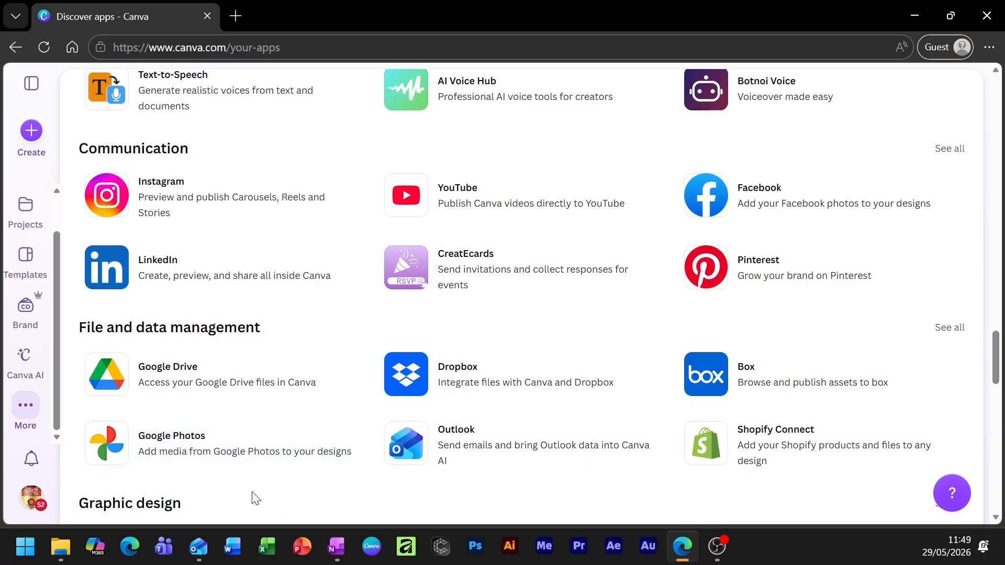
scroll(348, 388, down, 5)
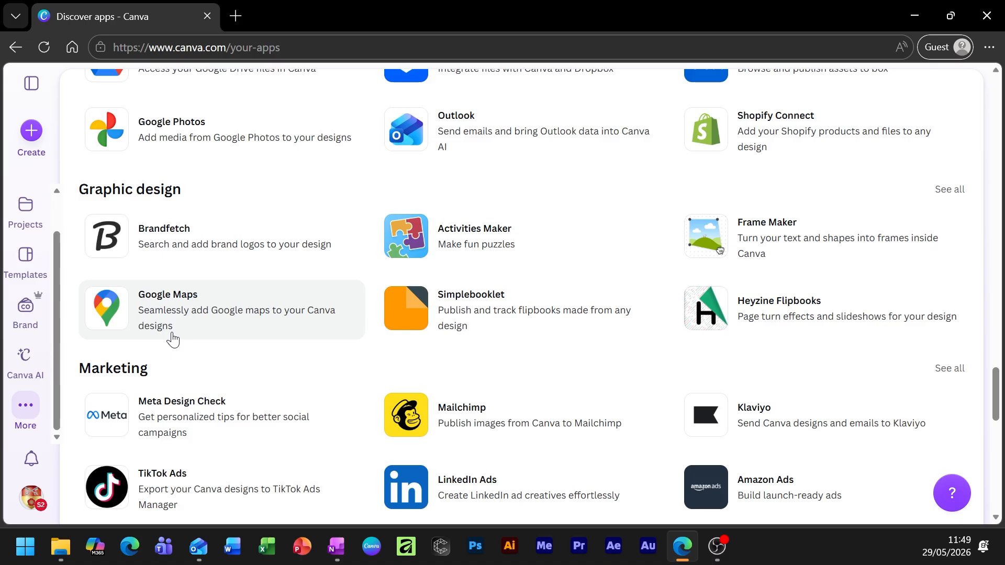
scroll(269, 379, down, 12)
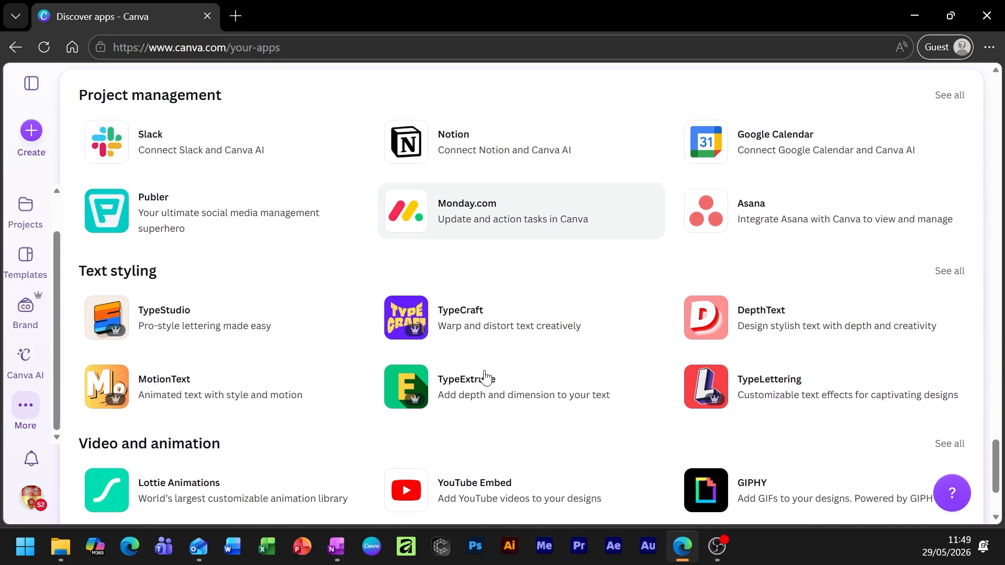
scroll(492, 380, up, 15)
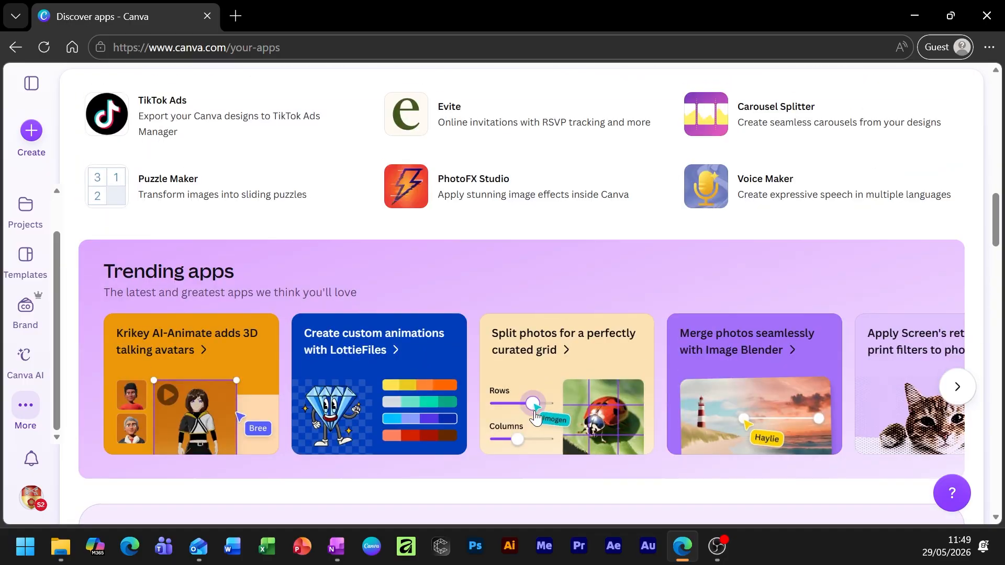
scroll(540, 308, up, 8)
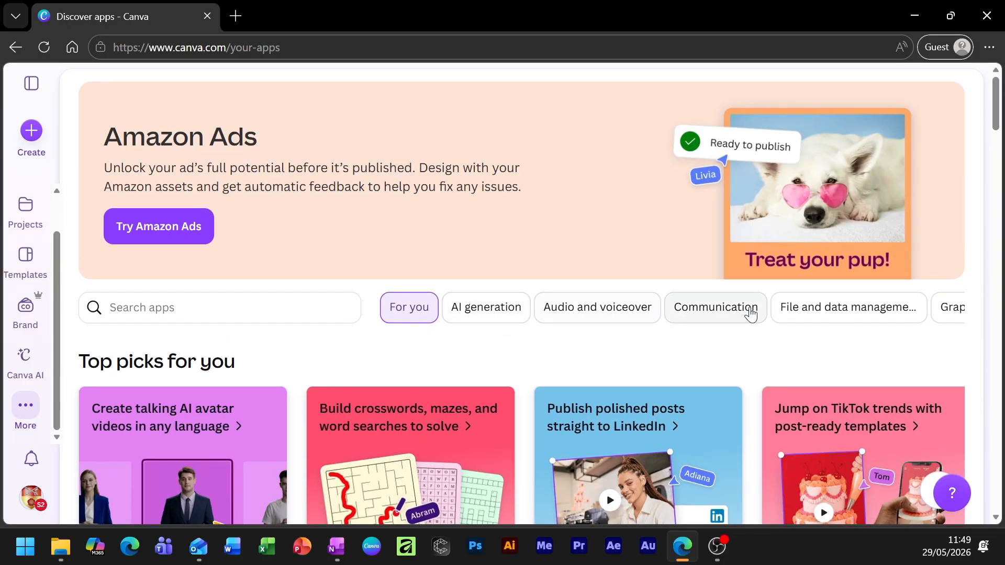
click(211, 302)
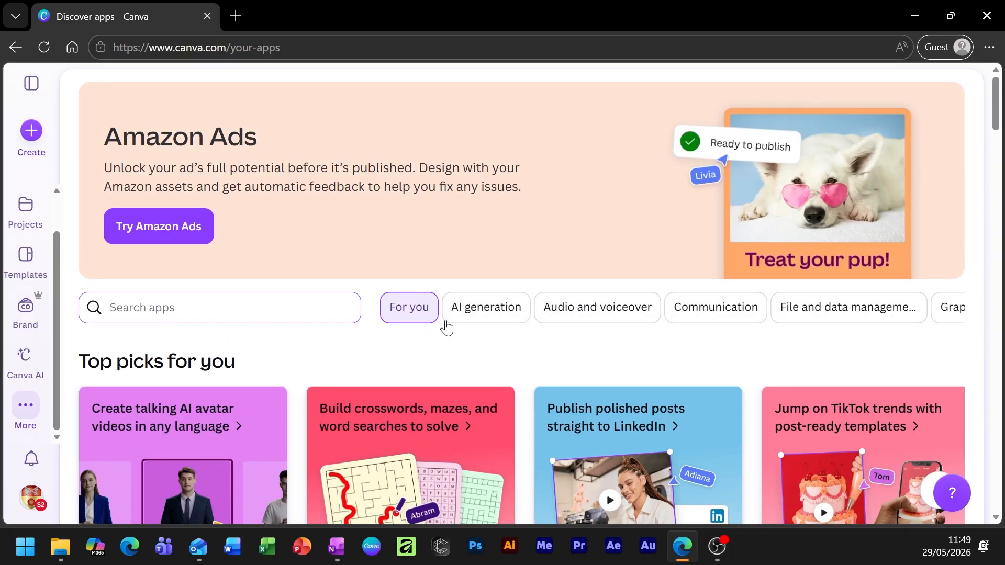
click(159, 355)
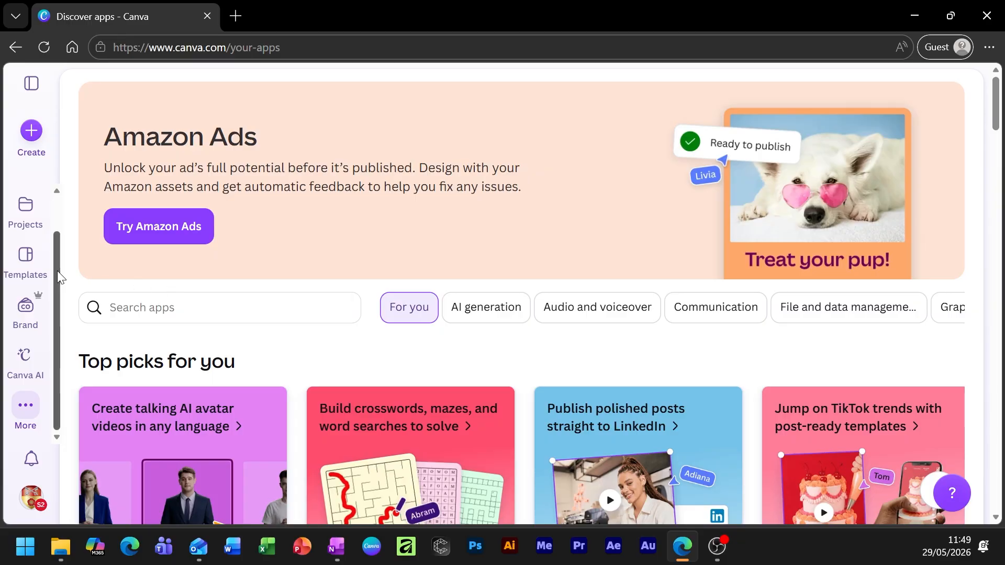
click(236, 17)
click(395, 16)
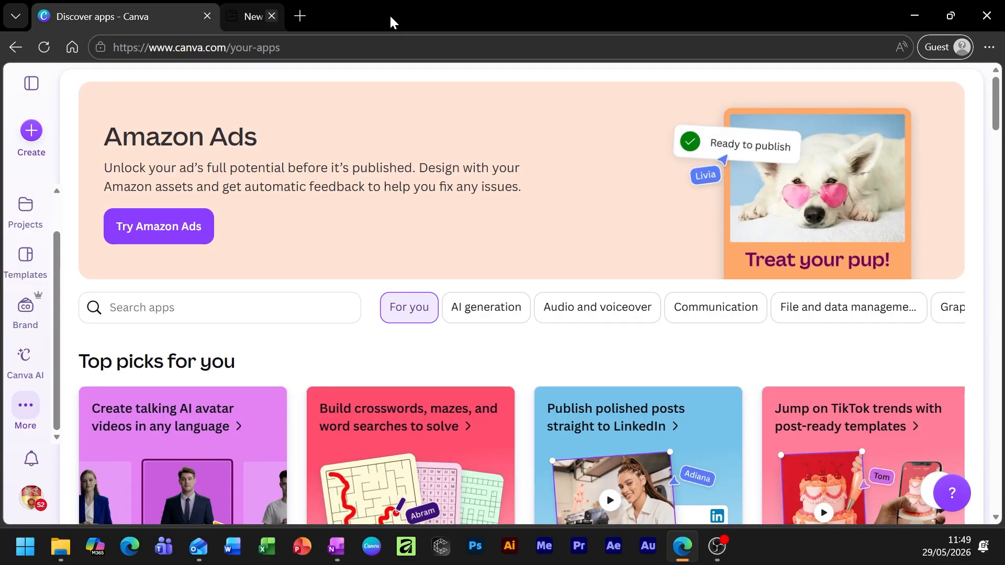
Step: Open the "Church Toddler Group Instagram Post" design from the recent projects and bring up the Charts tool in its editor
click(34, 232)
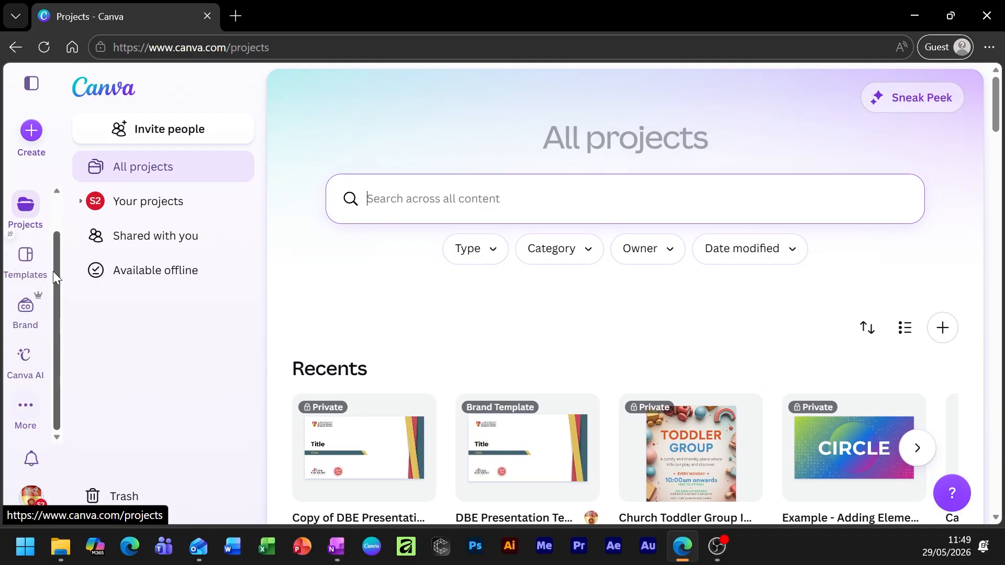
click(674, 460)
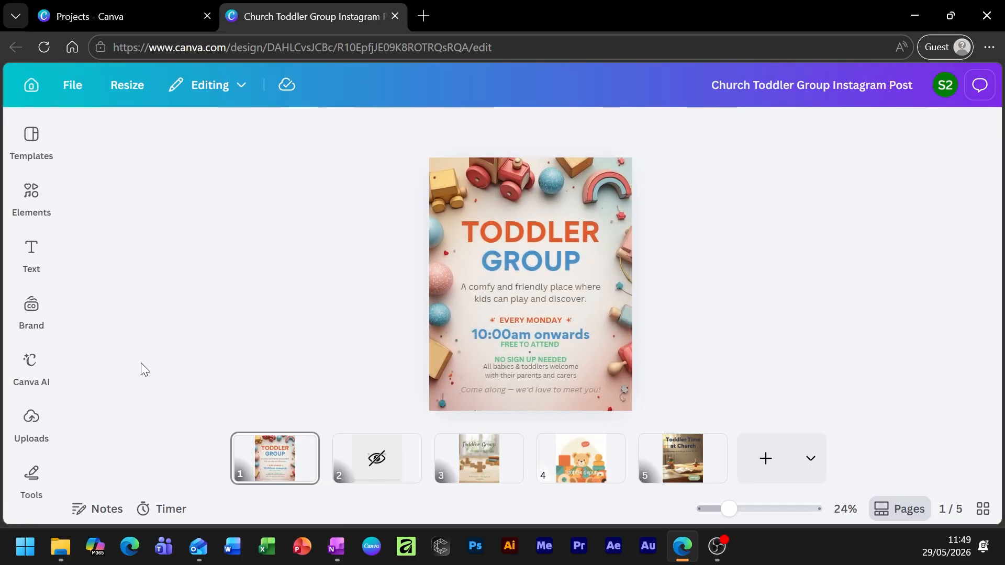
scroll(31, 366, down, 3)
click(27, 382)
scroll(28, 387, down, 2)
click(35, 389)
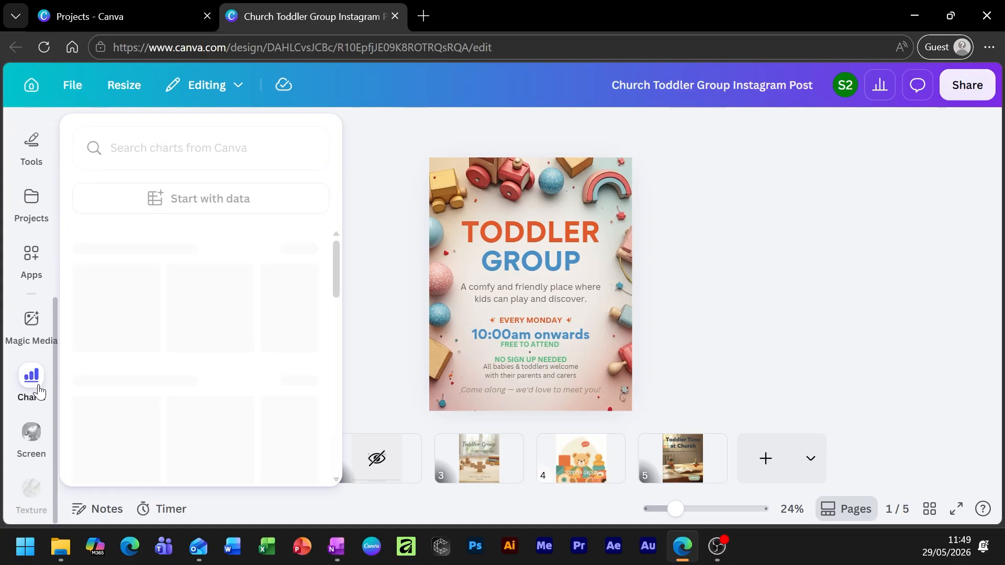
Step: Look at the Magic Media image generator and the Charts tool available from within the design
click(37, 336)
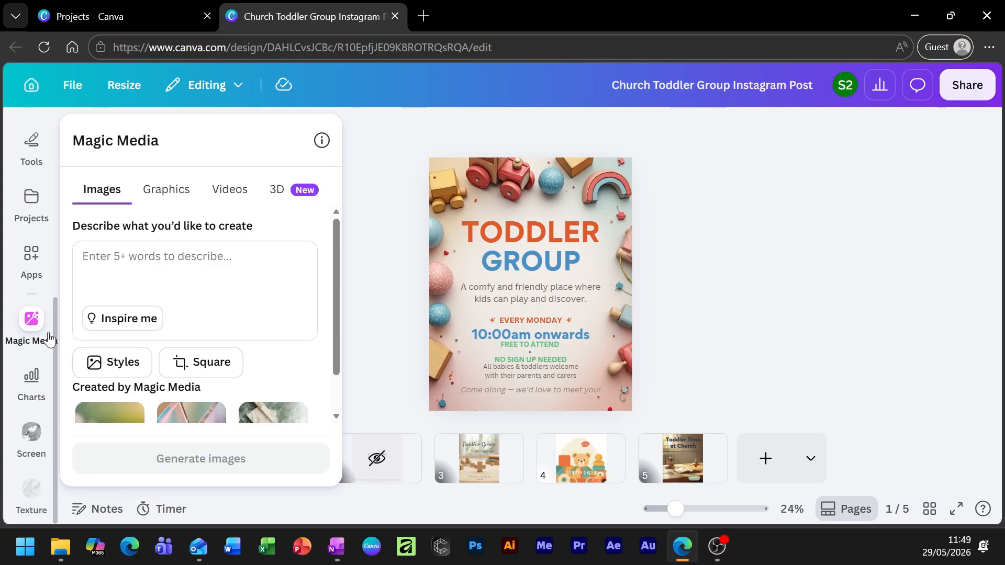
click(48, 340)
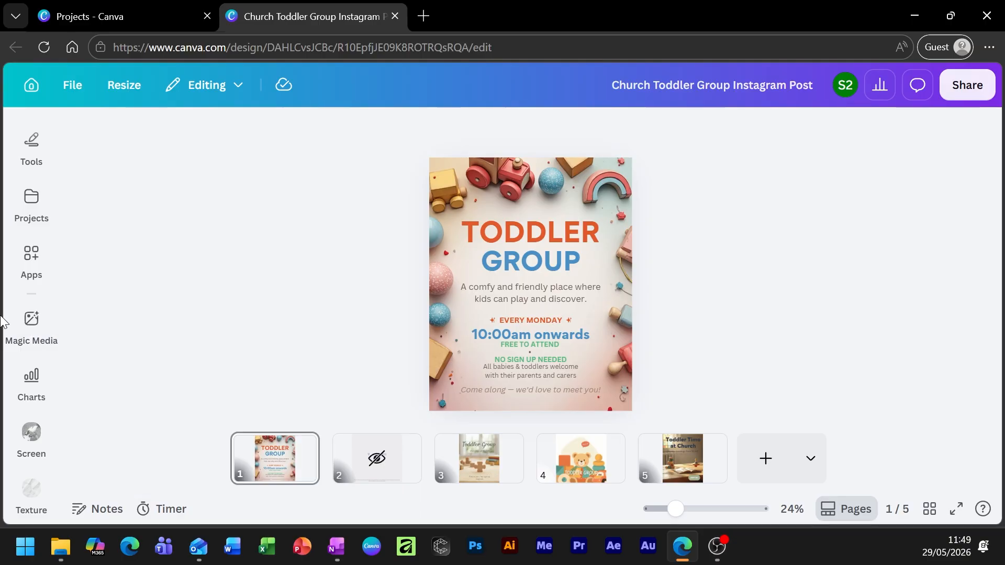
click(23, 209)
click(38, 255)
click(34, 393)
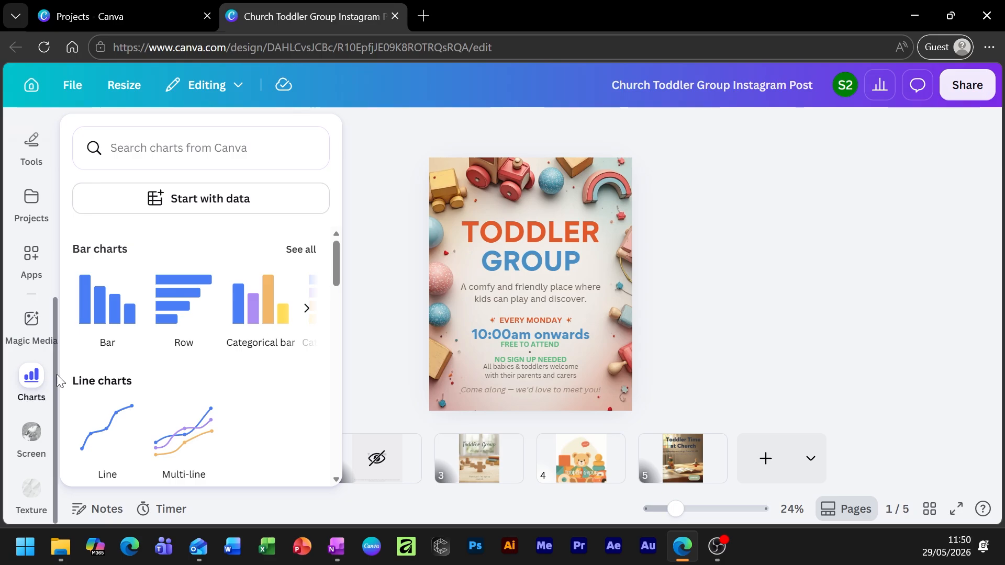
Step: Browse the apps available in the editor to the Graphic design category and open the Brandfetch app
click(33, 268)
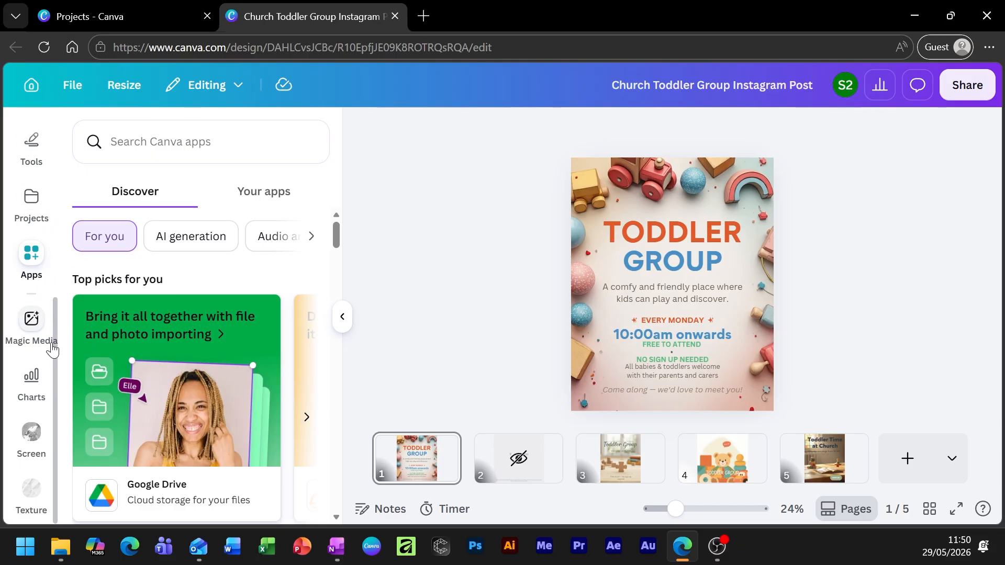
scroll(179, 332, down, 6)
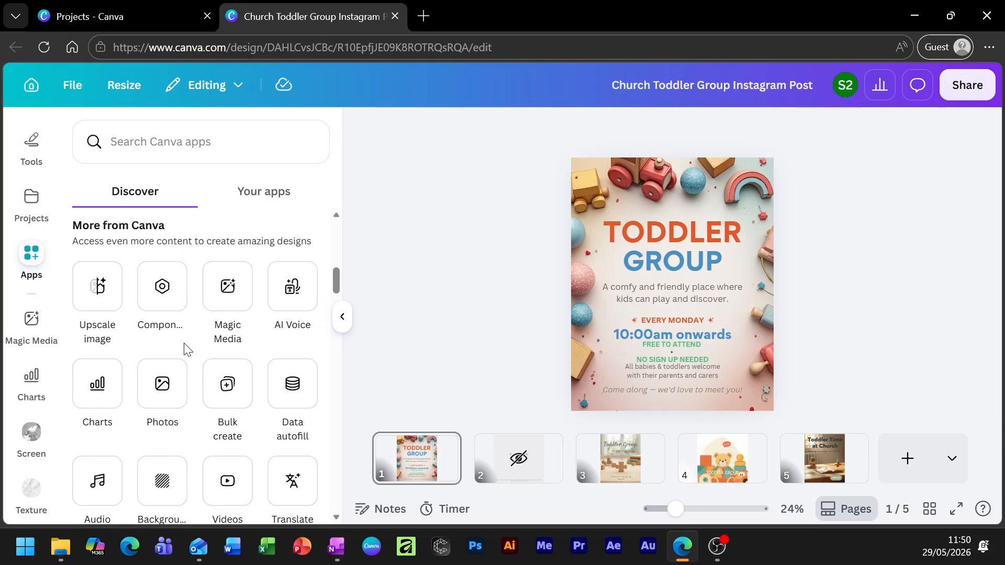
scroll(187, 349, down, 10)
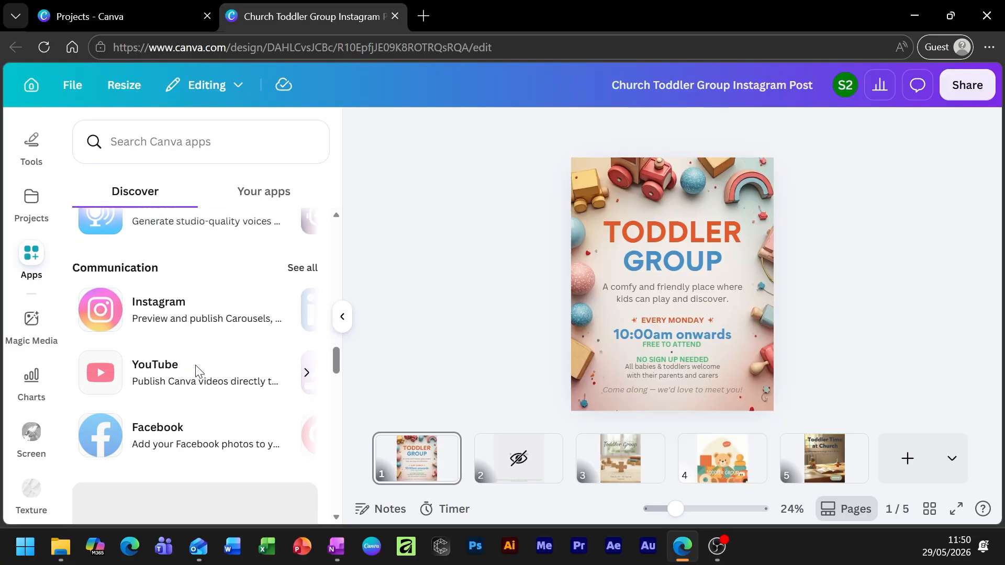
scroll(196, 371, down, 8)
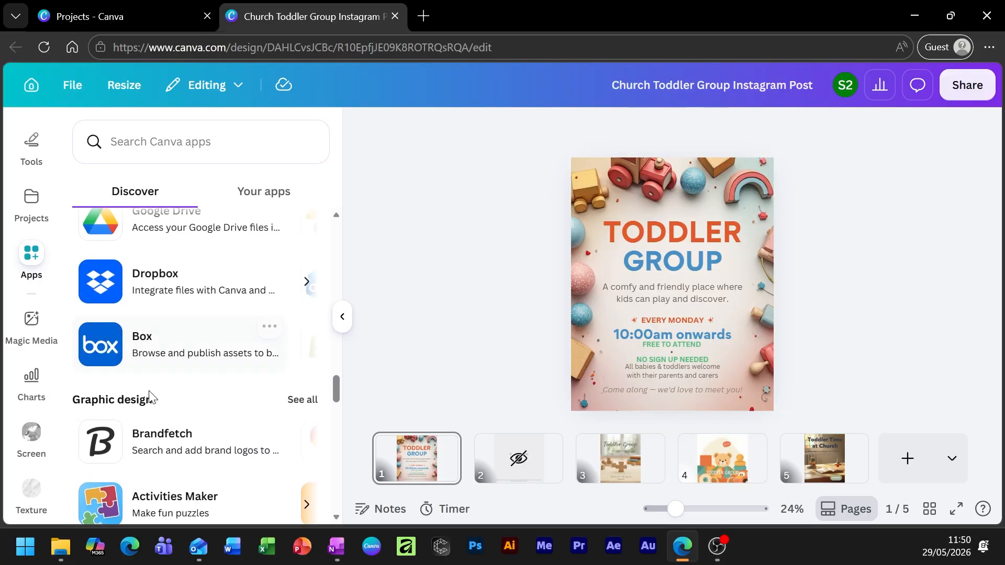
scroll(152, 398, down, 2)
click(194, 375)
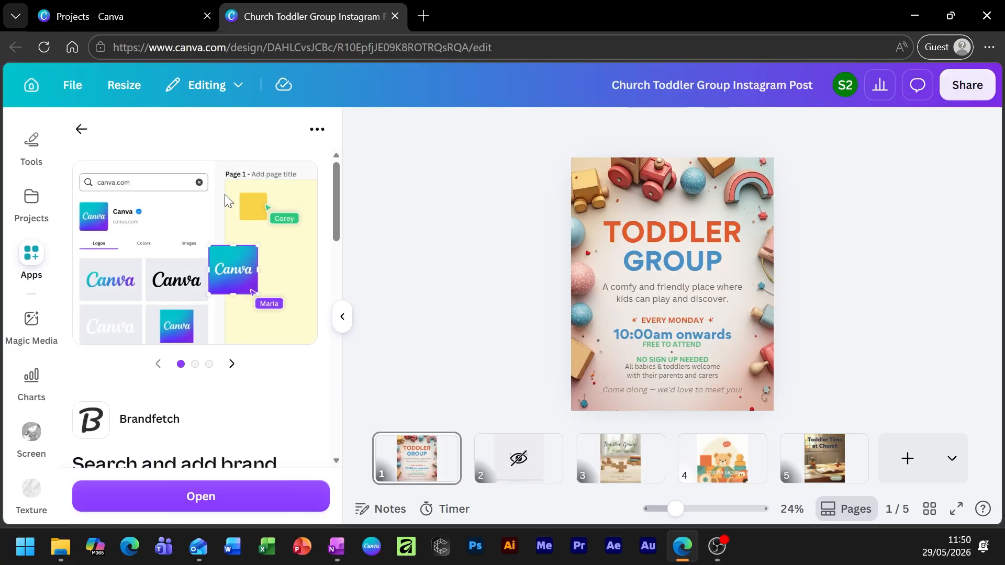
click(224, 500)
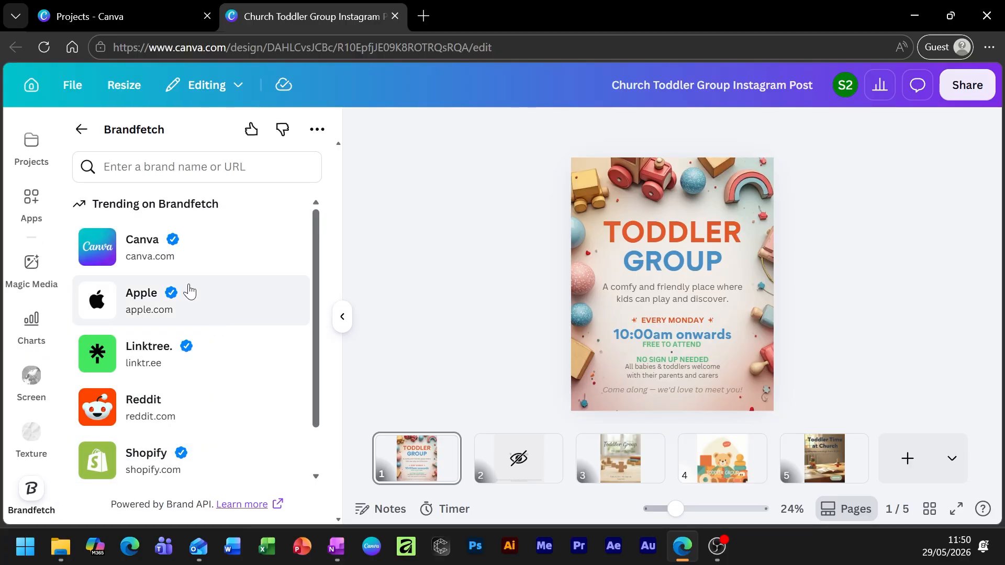
Step: Search Brandfetch for the youtube.com brand and bring up its logos
scroll(168, 325, down, 1)
scroll(162, 370, up, 1)
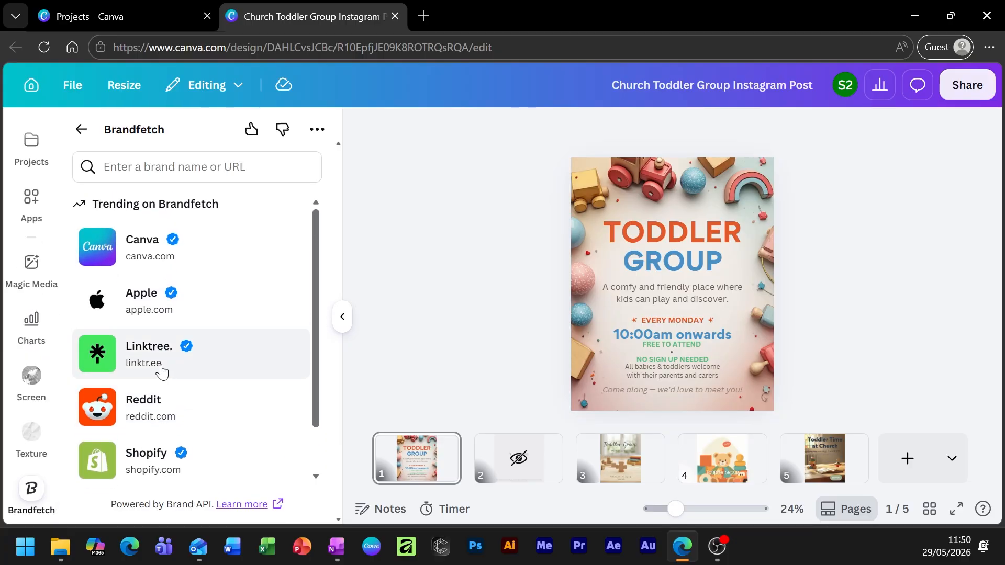
click(150, 166)
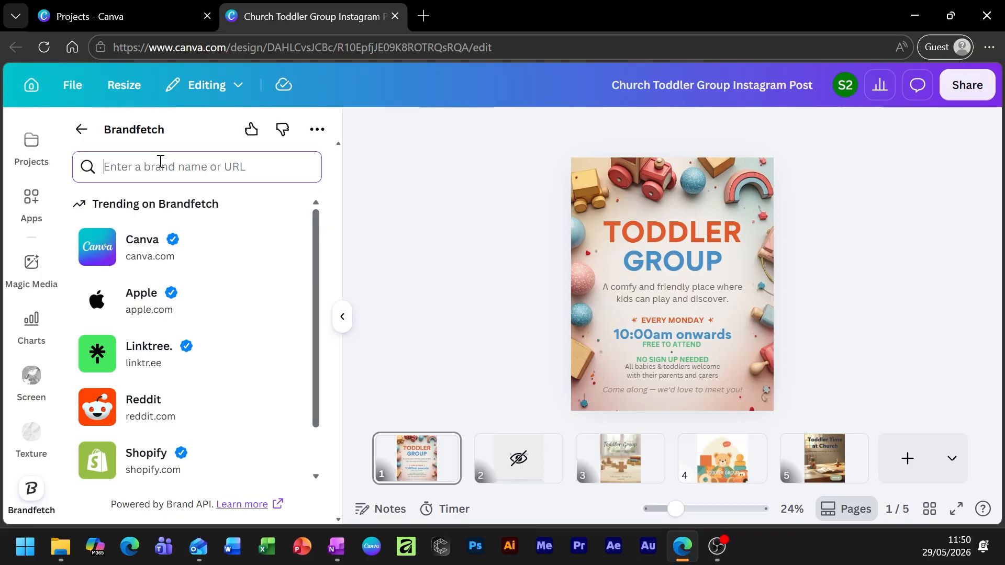
text(youtube)
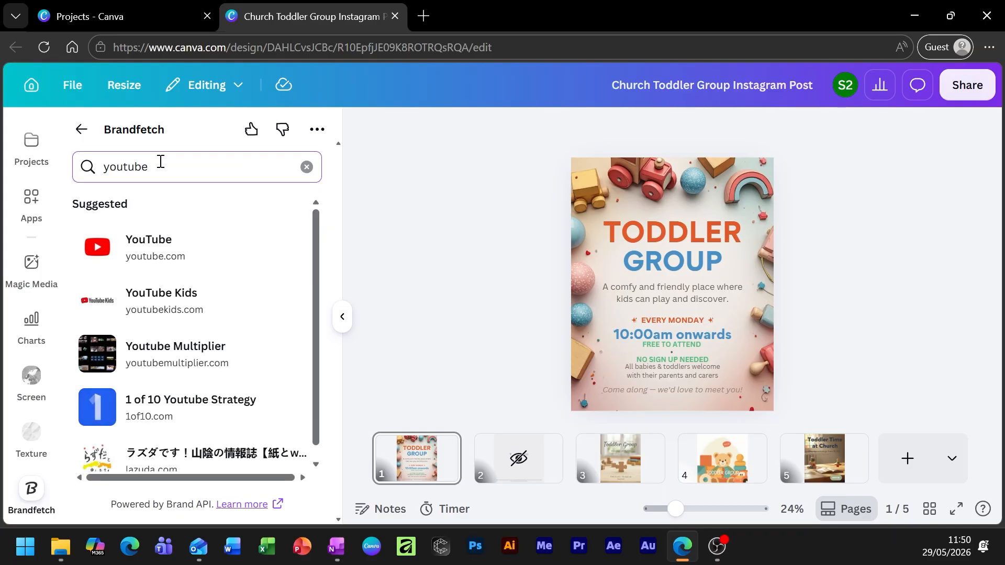
text(.com)
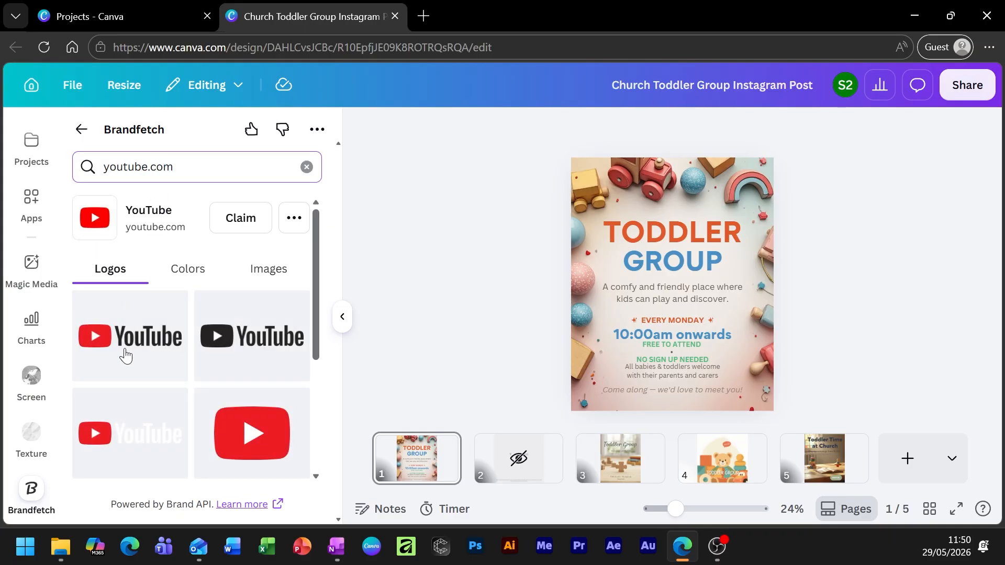
Step: Insert the red YouTube play-button logo on page 1, shrink it and place it over the "10:00am onwards" line
scroll(217, 363, down, 2)
scroll(130, 367, down, 1)
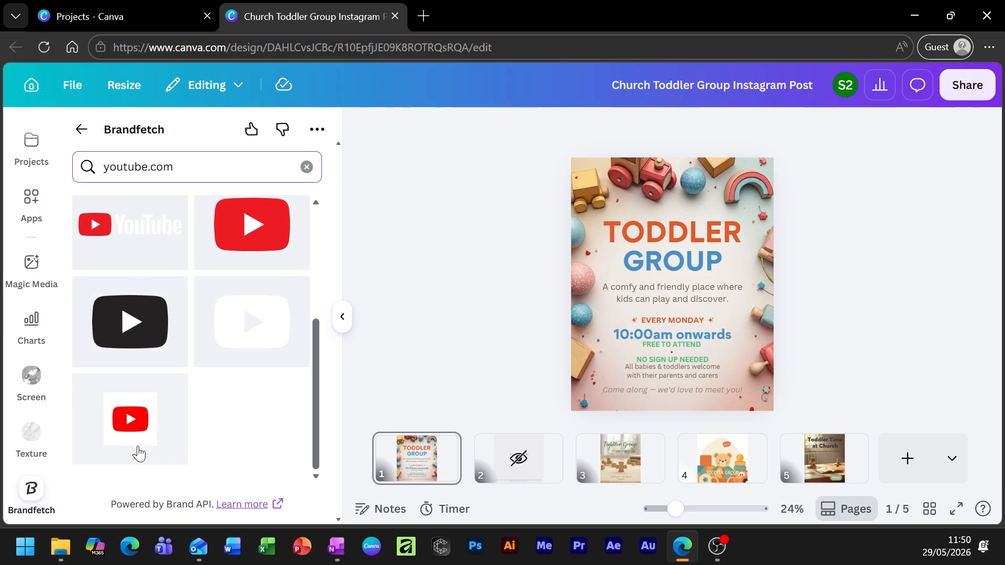
scroll(218, 287, up, 4)
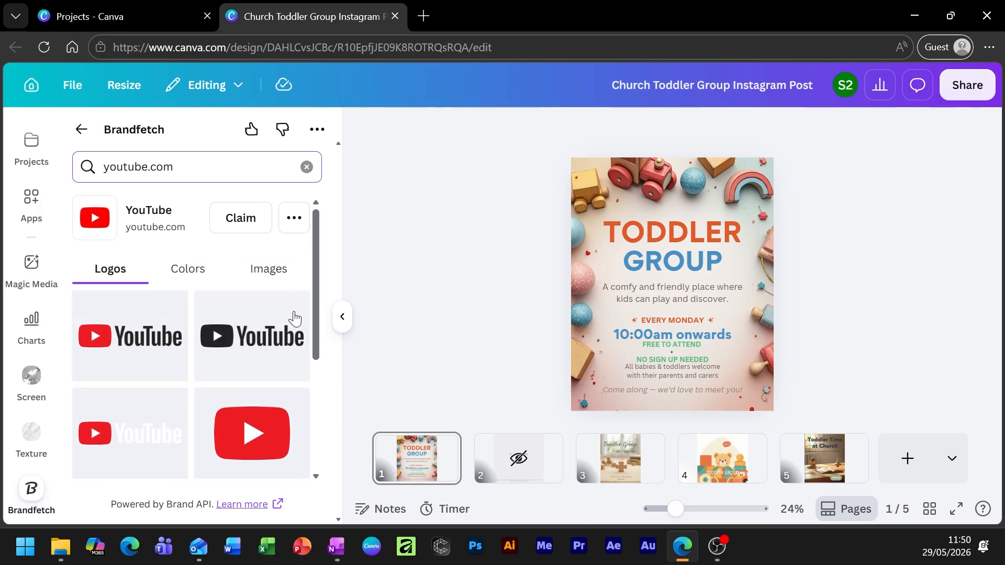
scroll(219, 371, down, 3)
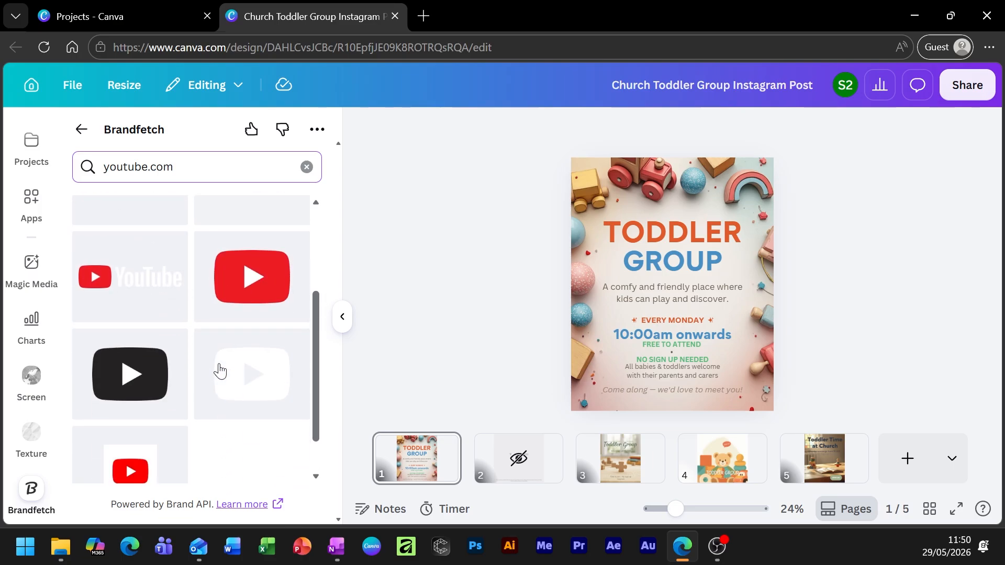
click(276, 299)
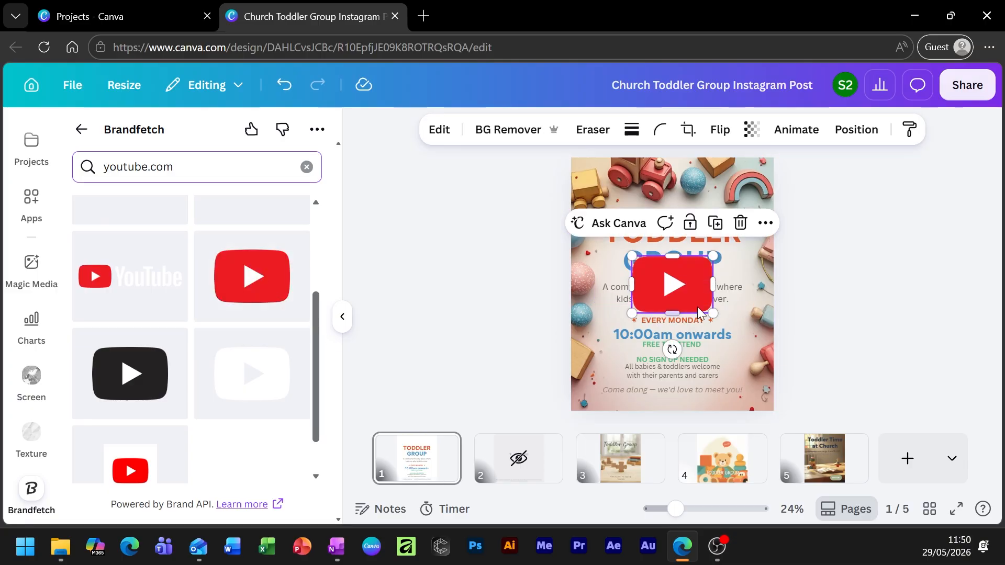
mouse_move(676, 291)
mouse_down()
mouse_move(701, 274)
mouse_move(686, 296)
mouse_up()
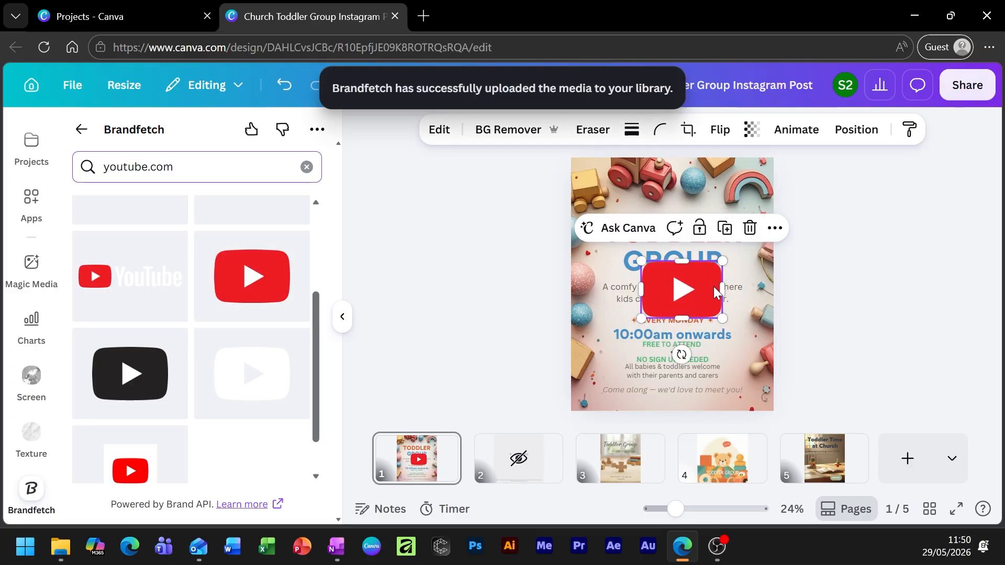
drag(722, 260, 658, 338)
Step: Try the white YouTube play-button logo over the flyer's title and delete it from the page
click(259, 378)
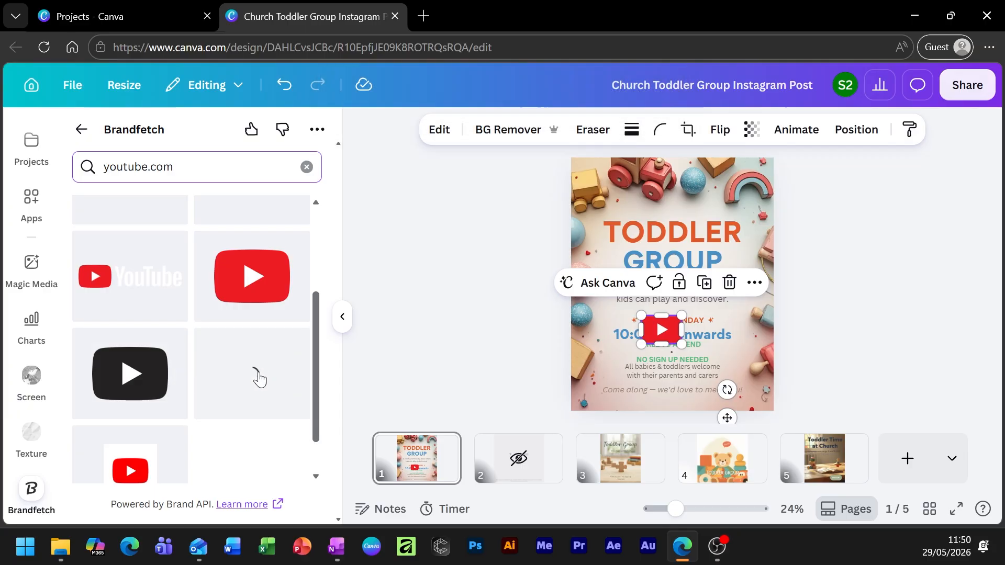
drag(691, 277, 701, 254)
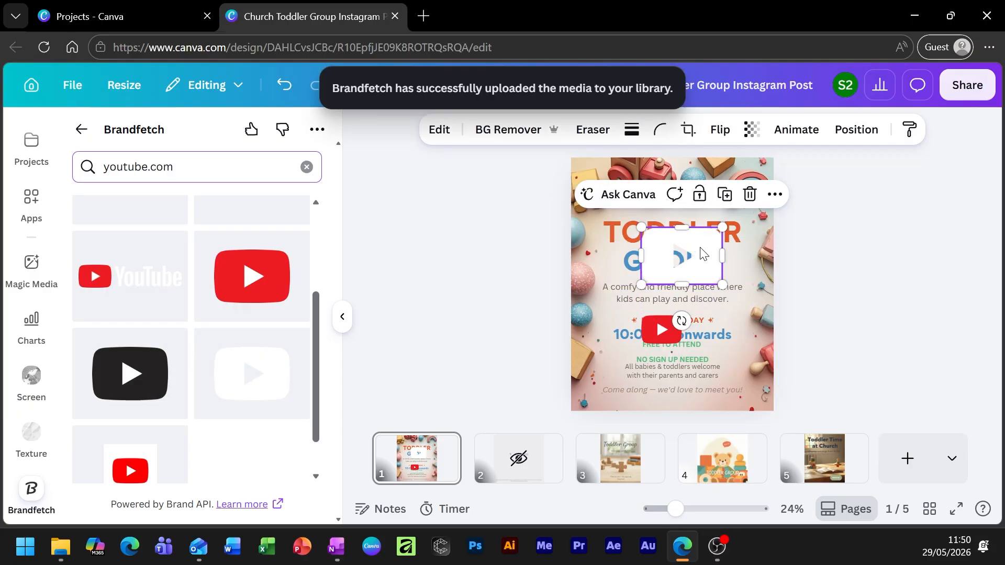
key(Delete)
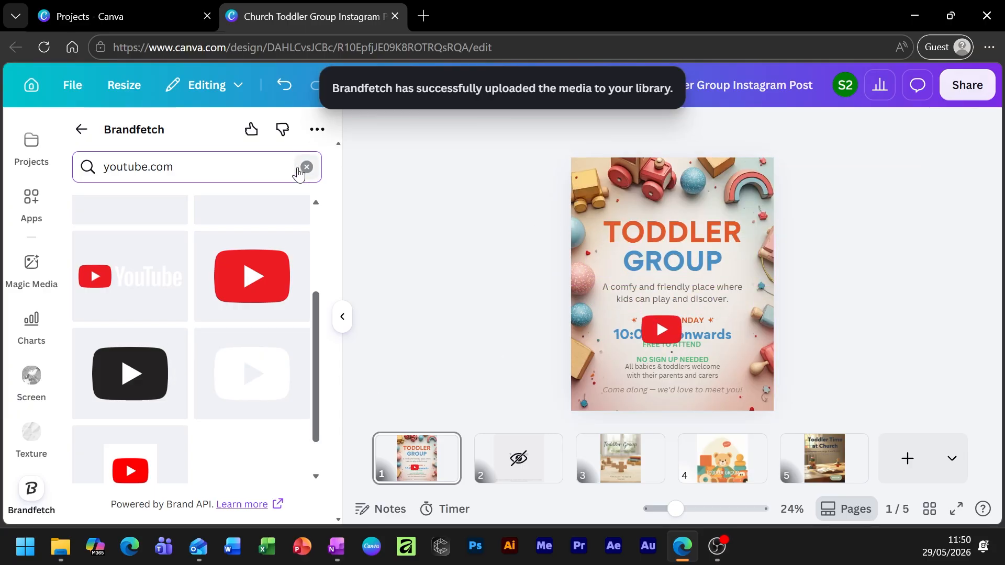
Step: Replace the Brandfetch search with Facebook and open the facebook.com brand's logos
click(307, 167)
text(facebook#)
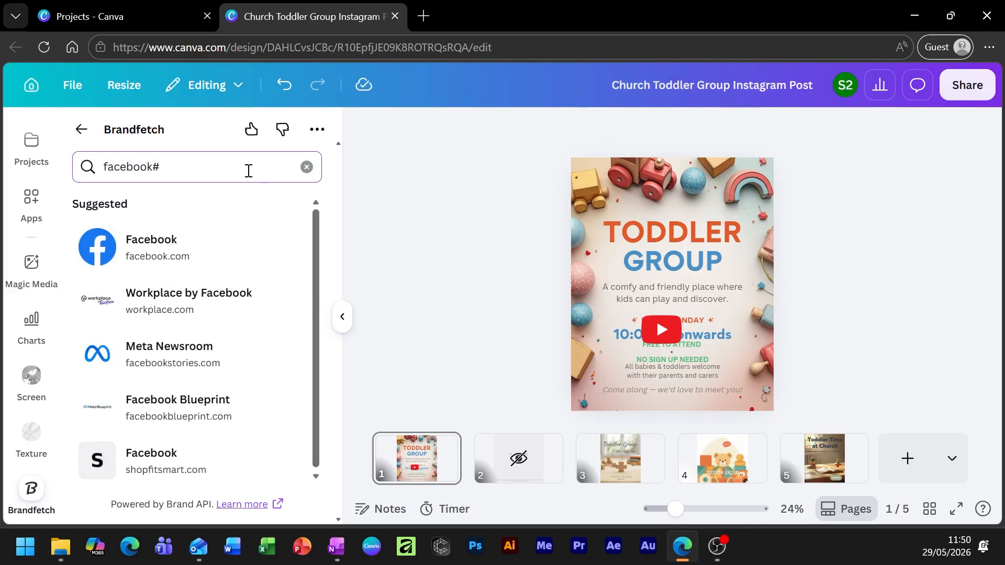
click(192, 262)
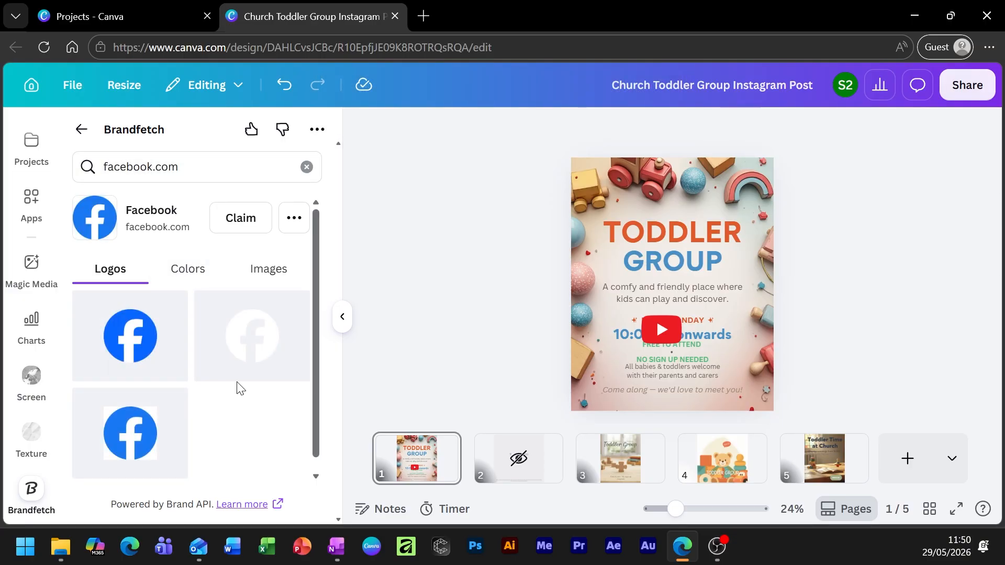
Step: Insert the blue round Facebook logo on page 1 and move it up over the "Toddler Group" title
scroll(239, 388, down, 1)
click(127, 345)
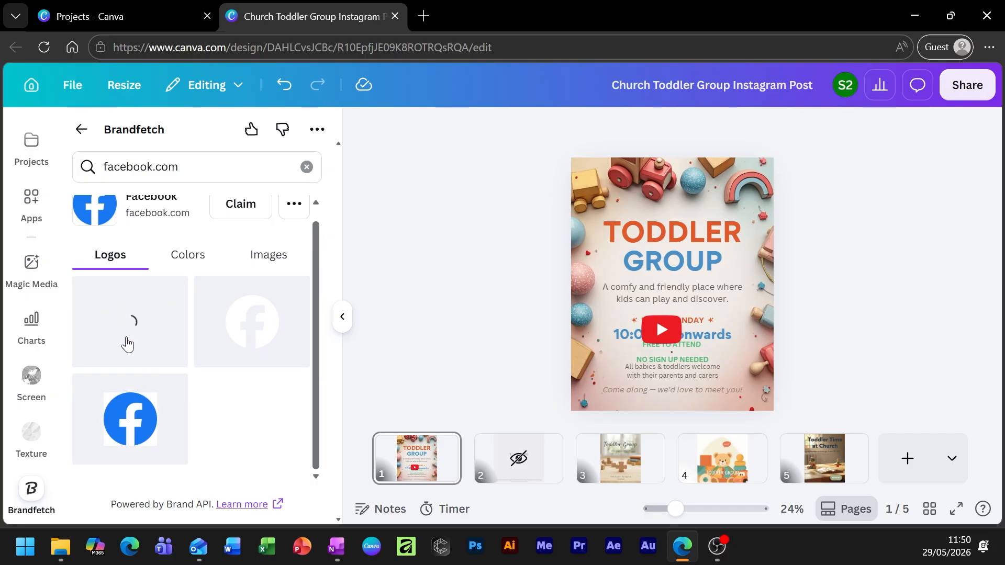
drag(714, 243, 767, 244)
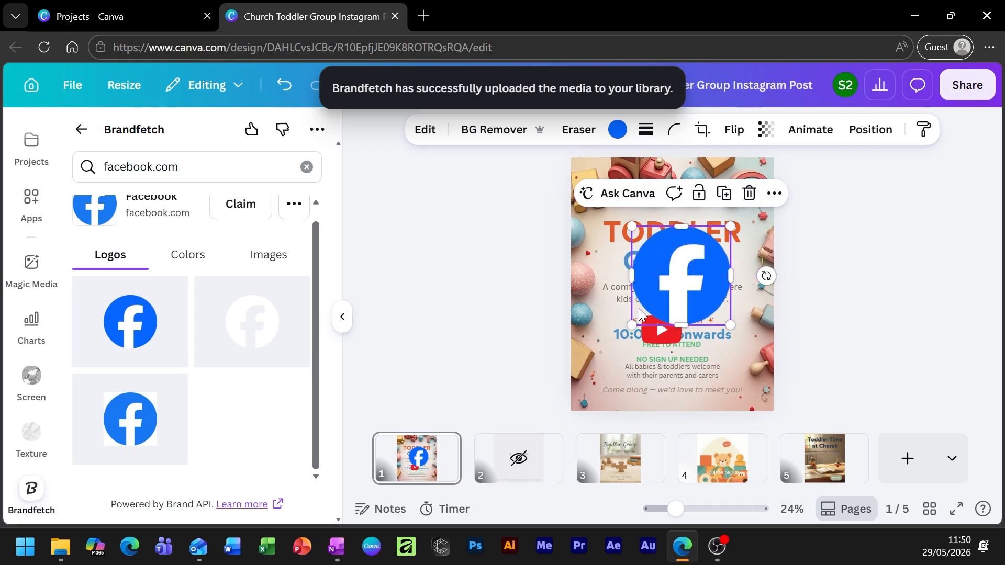
drag(675, 286, 666, 256)
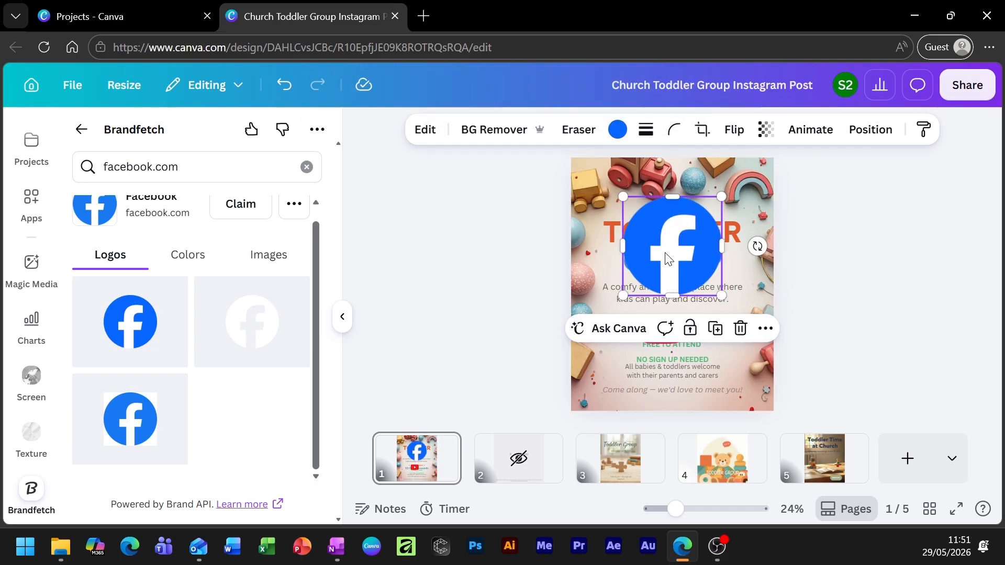
Step: Delete the Facebook logo and the small red YouTube logo from page 1
key(Delete)
click(661, 337)
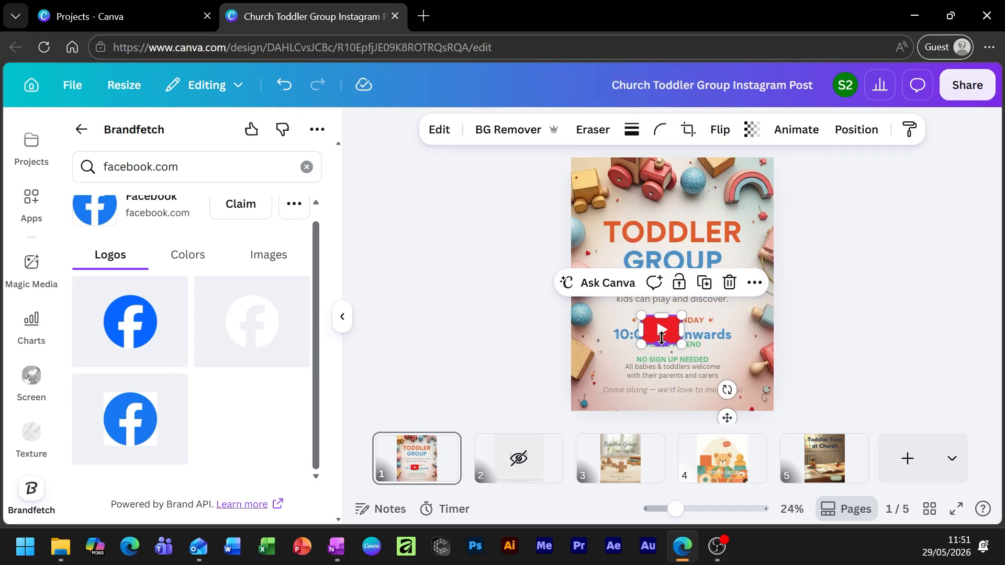
key(Delete)
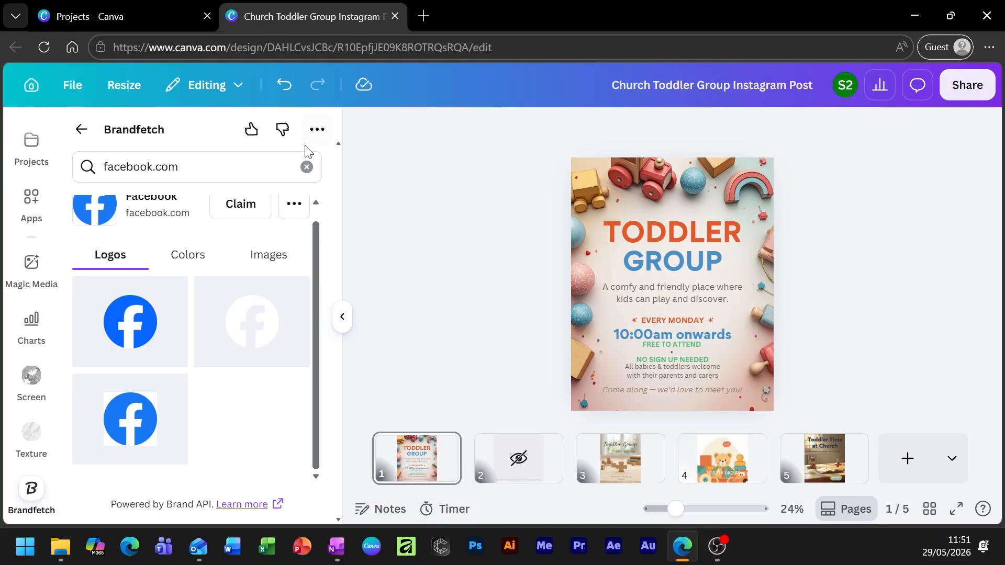
Step: Leave Brandfetch and return to the list of discoverable apps in the editor
scroll(180, 366, up, 1)
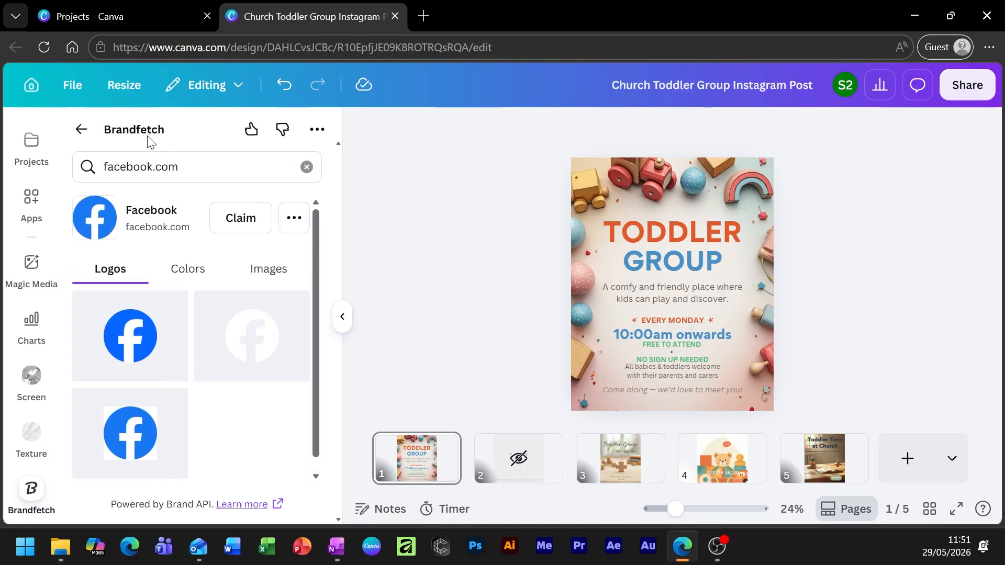
click(81, 130)
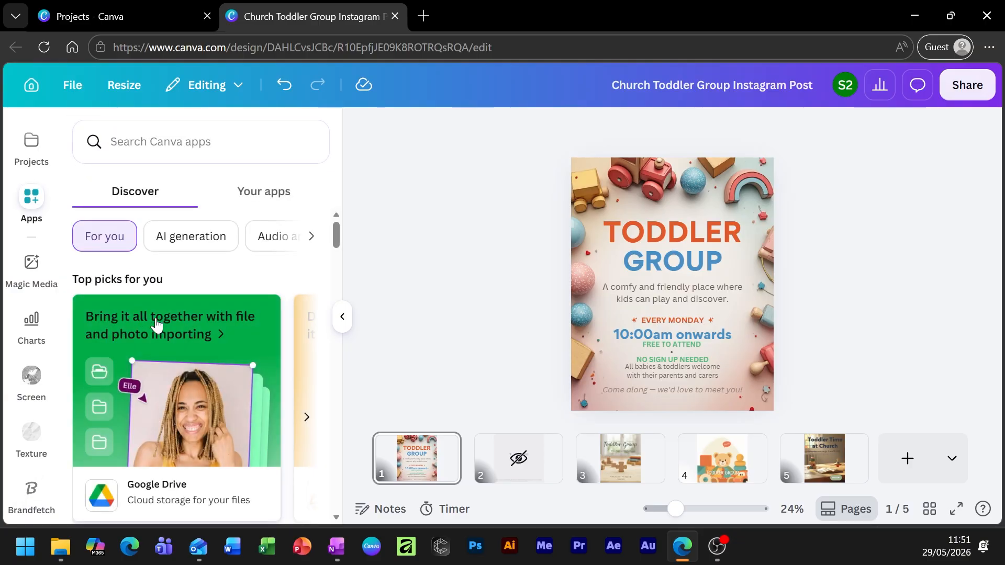